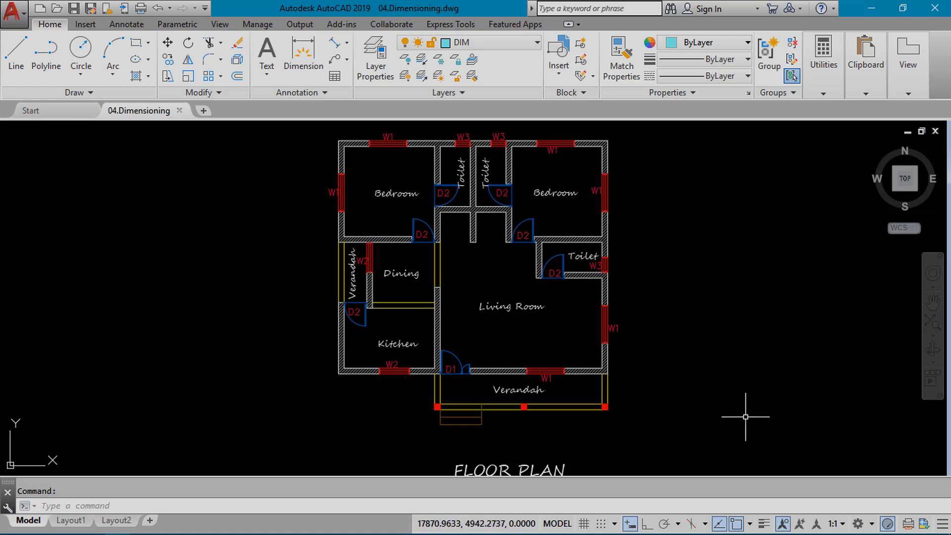
- Place a vertical linear dimension along the outer left wall of the upper-left bedroom, offset outside the building
click(328, 92)
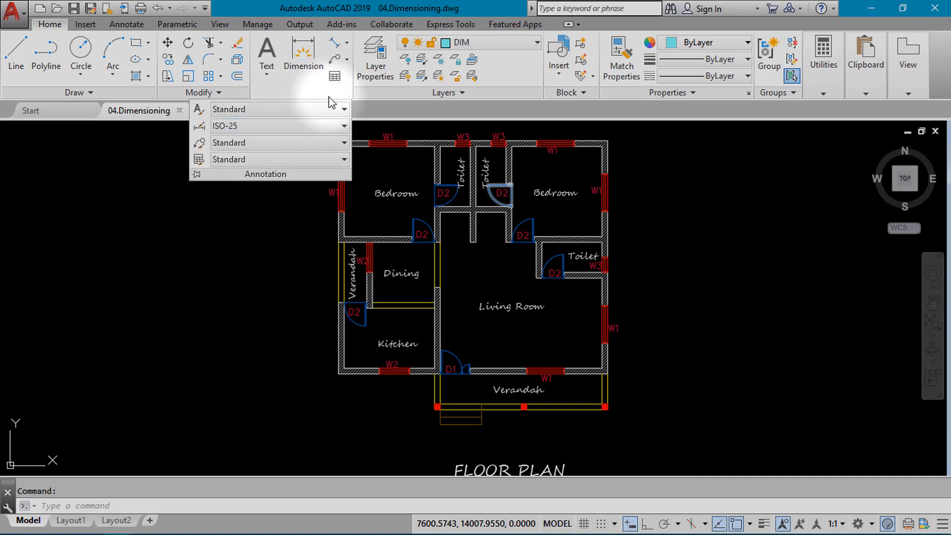
click(347, 47)
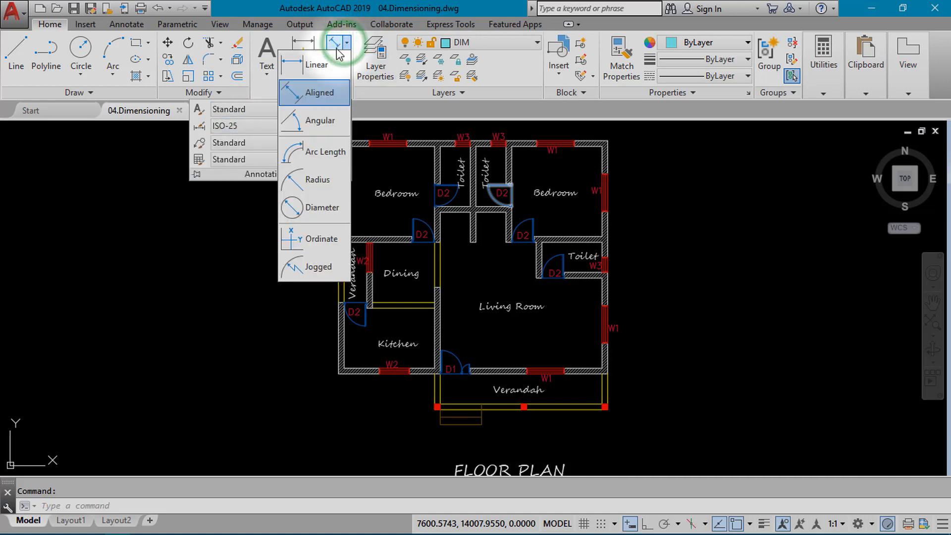
click(323, 64)
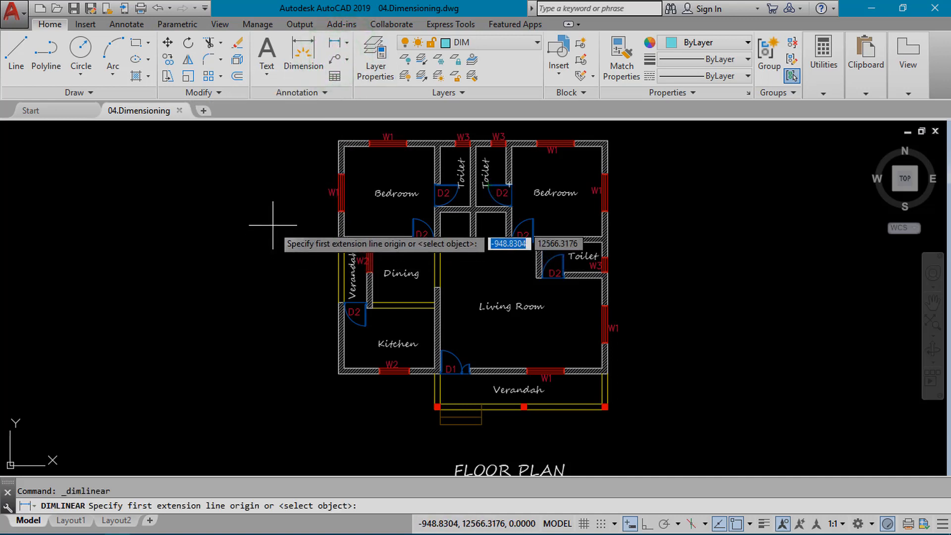
click(338, 141)
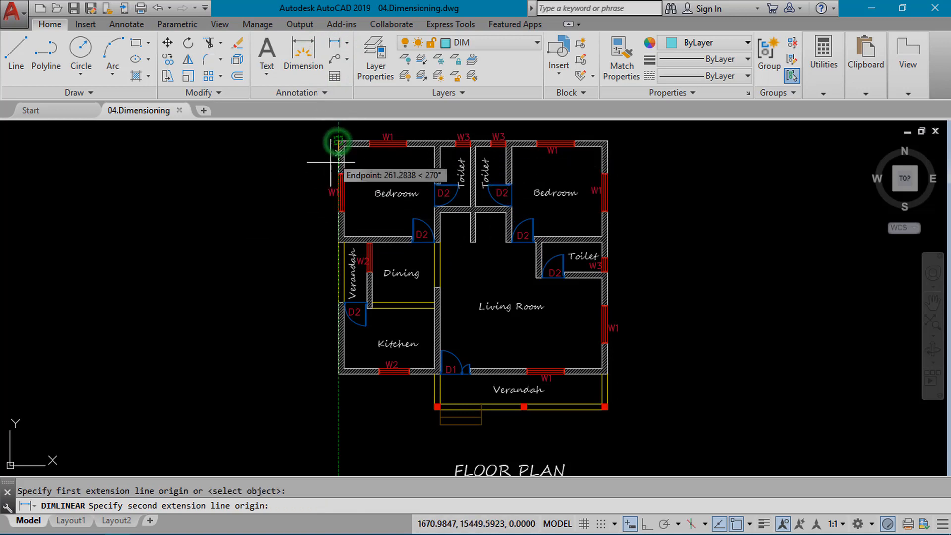
click(338, 242)
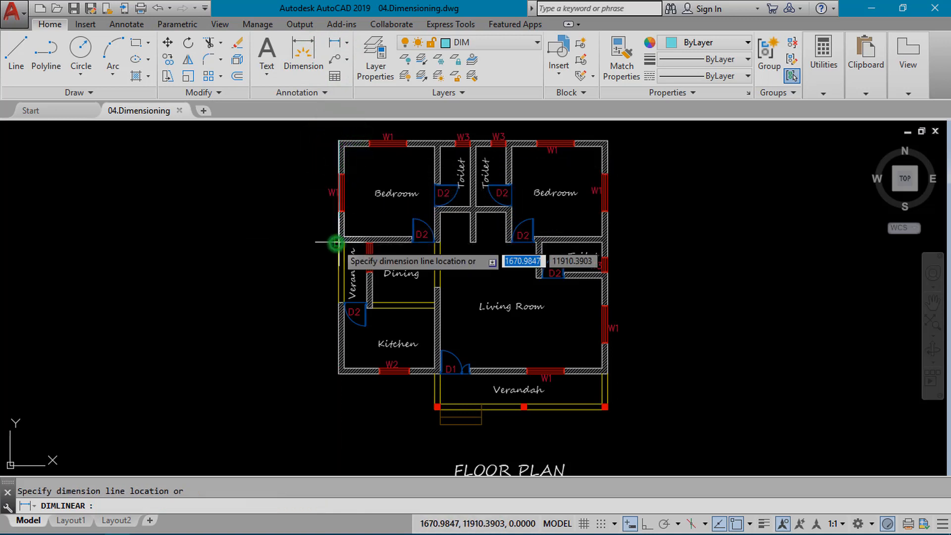
click(312, 200)
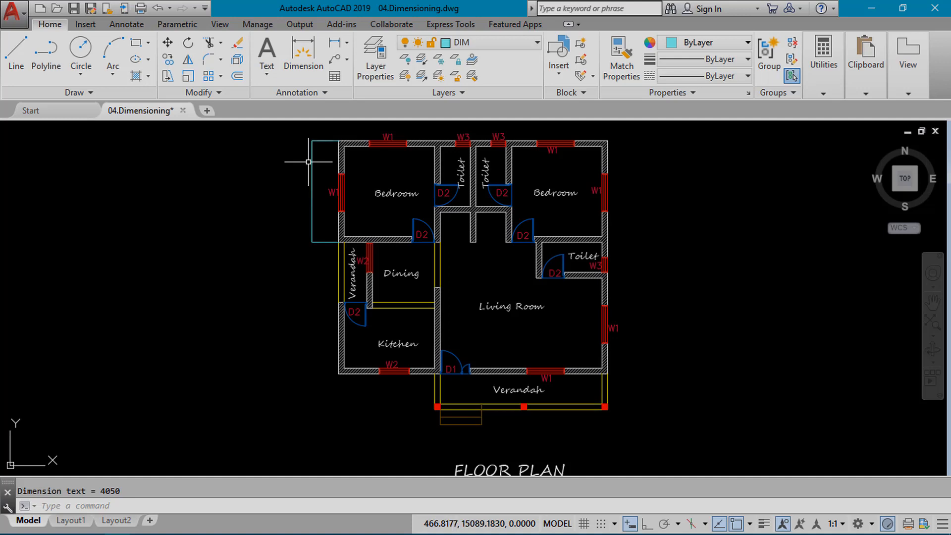
- Create a new dimension style named Architecture, starting with ISO-25 and used for all dimensions
scroll(308, 162, up, 5)
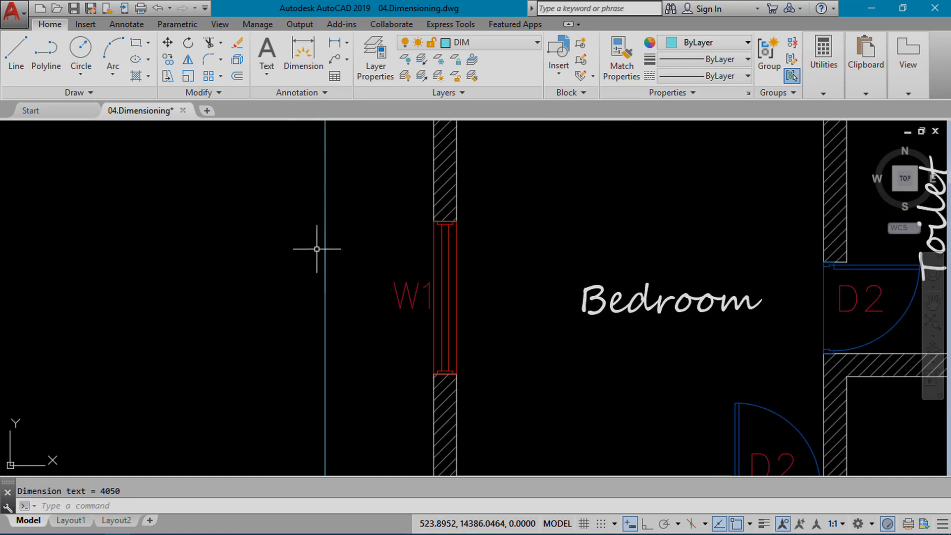
scroll(327, 298, up, 5)
scroll(362, 414, up, 10)
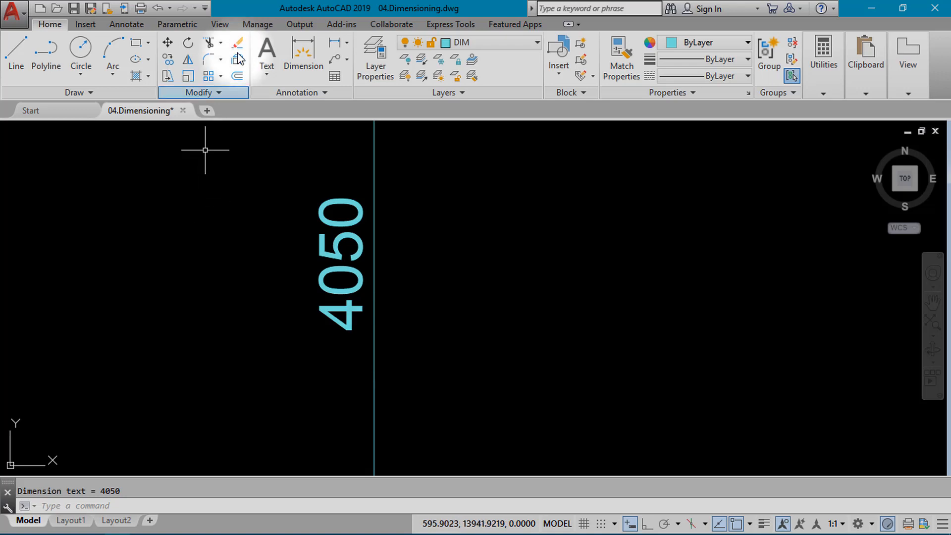
click(298, 96)
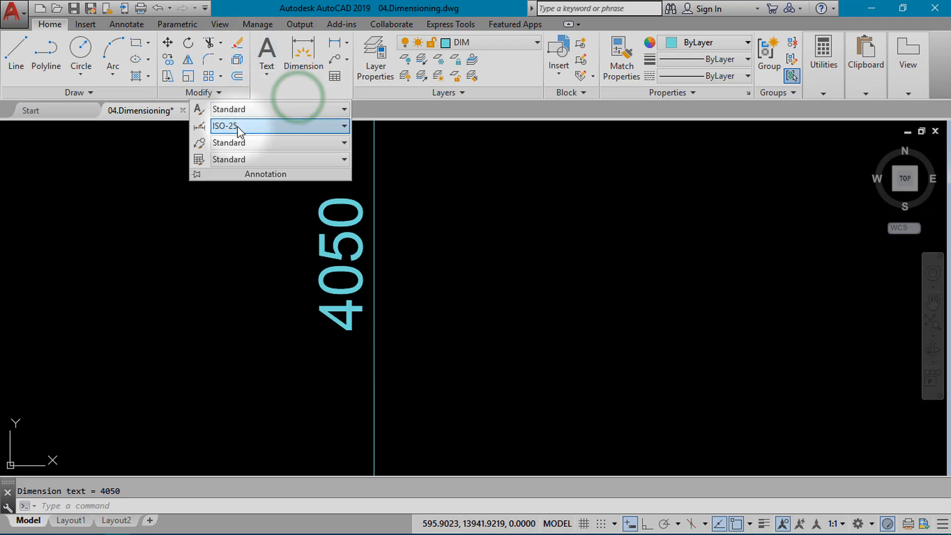
click(196, 129)
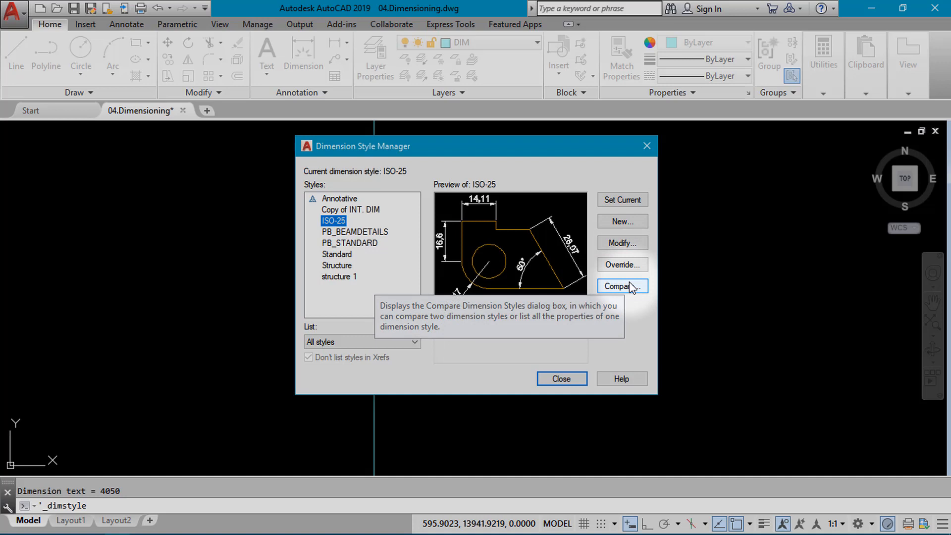
click(621, 221)
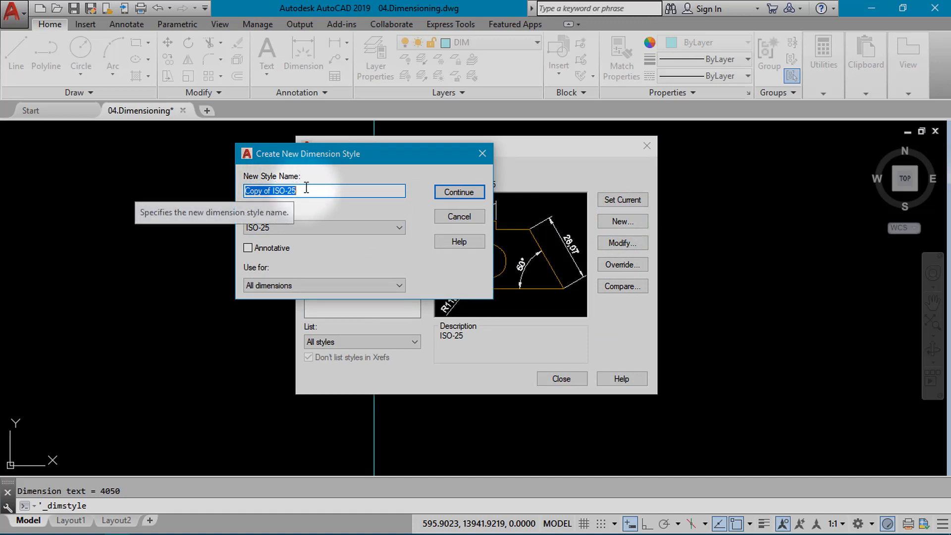
text(Ar)
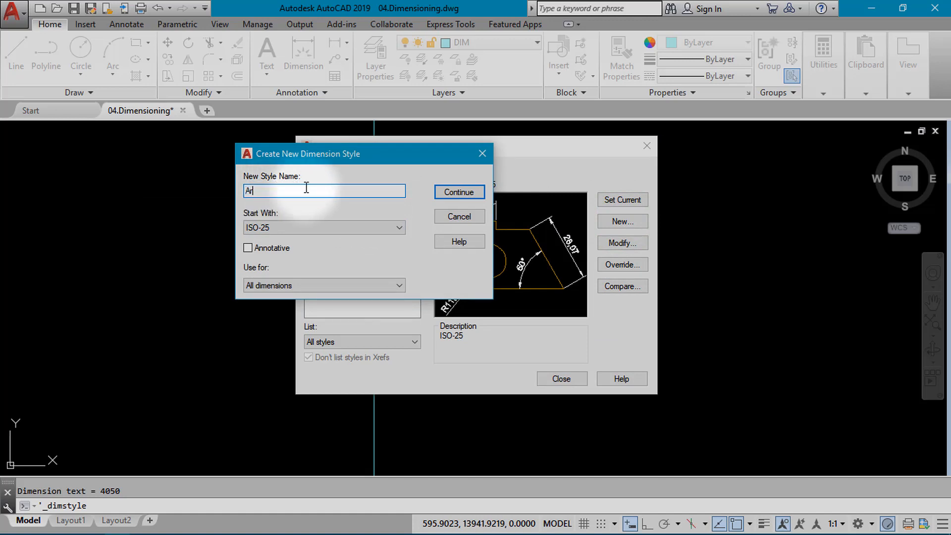
text(chitecture)
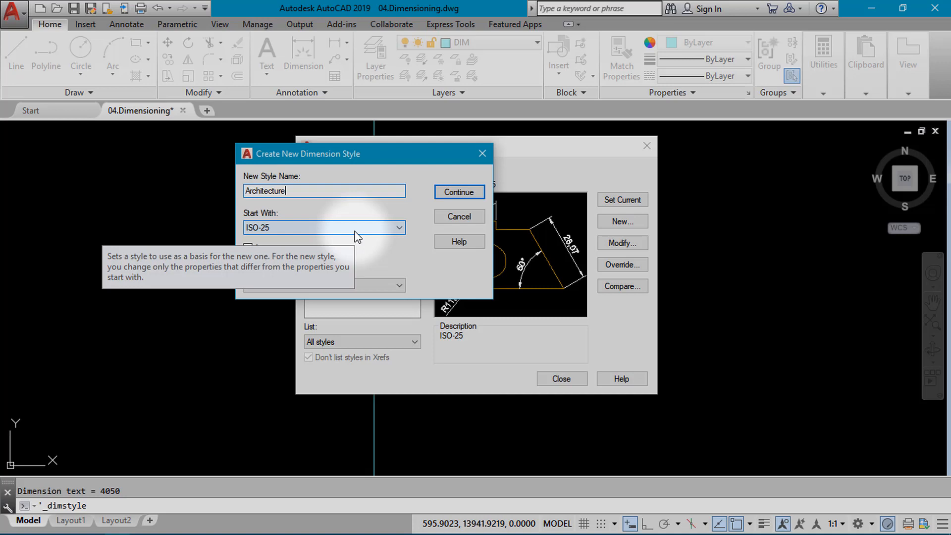
click(454, 192)
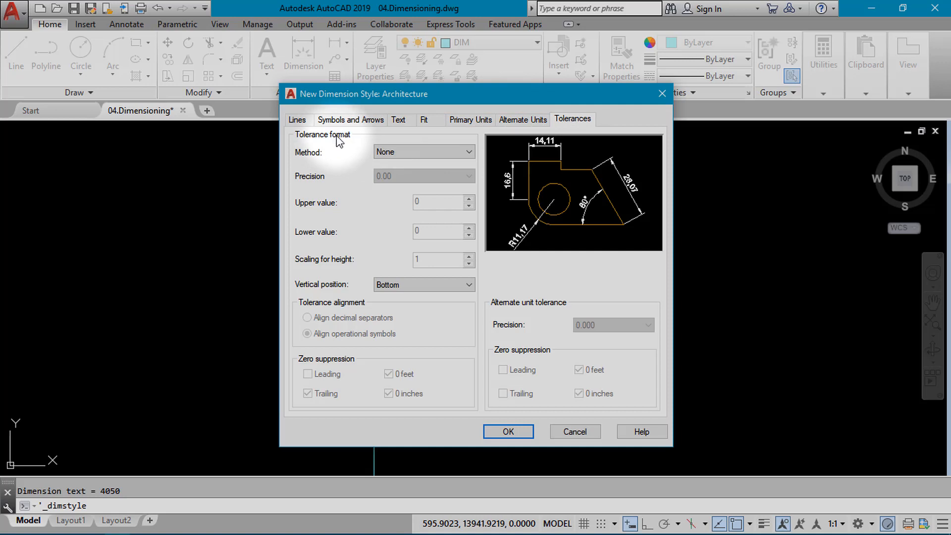
- Set the baseline spacing of the Architecture style's dimension lines to 5
click(303, 121)
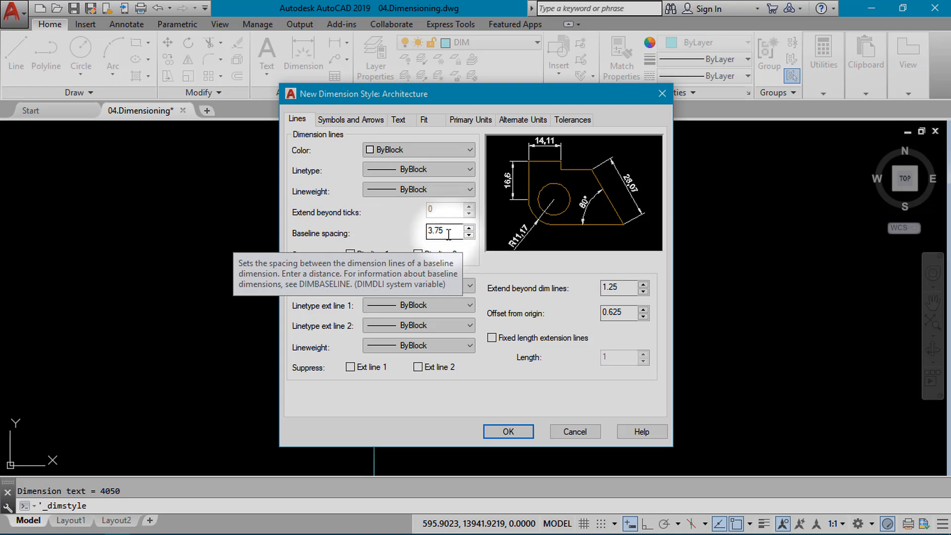
double_click(424, 237)
text(5)
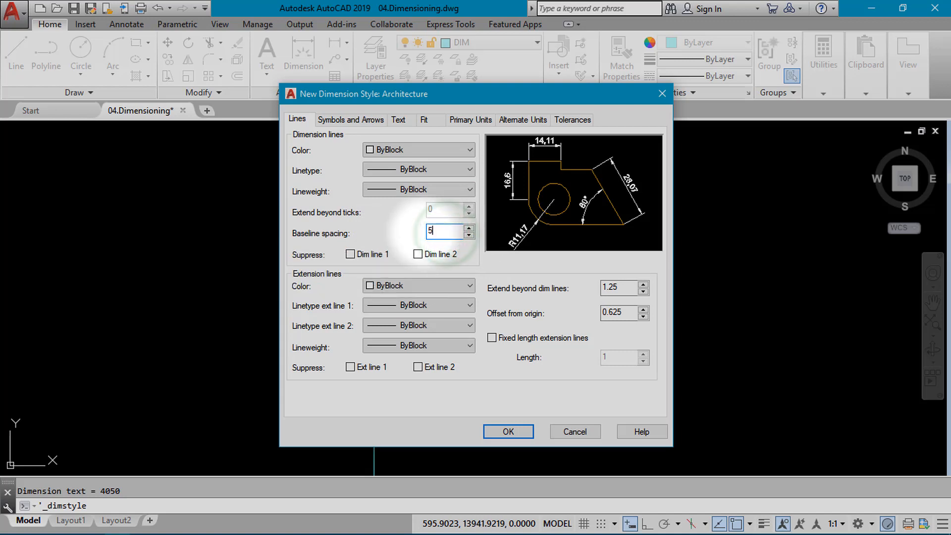
click(392, 229)
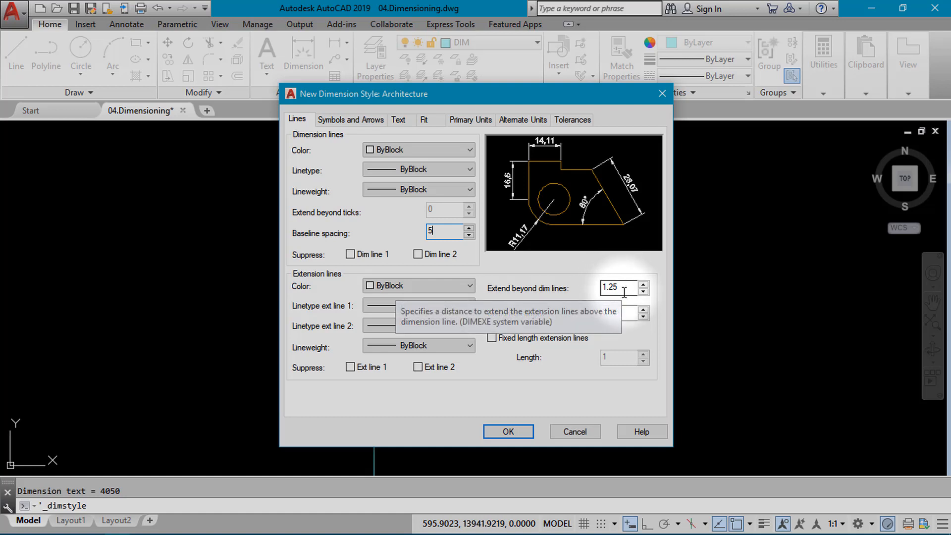
- Set the extension lines to extend 50 beyond the dimension lines, with an offset from origin of 1
drag(621, 287, 590, 289)
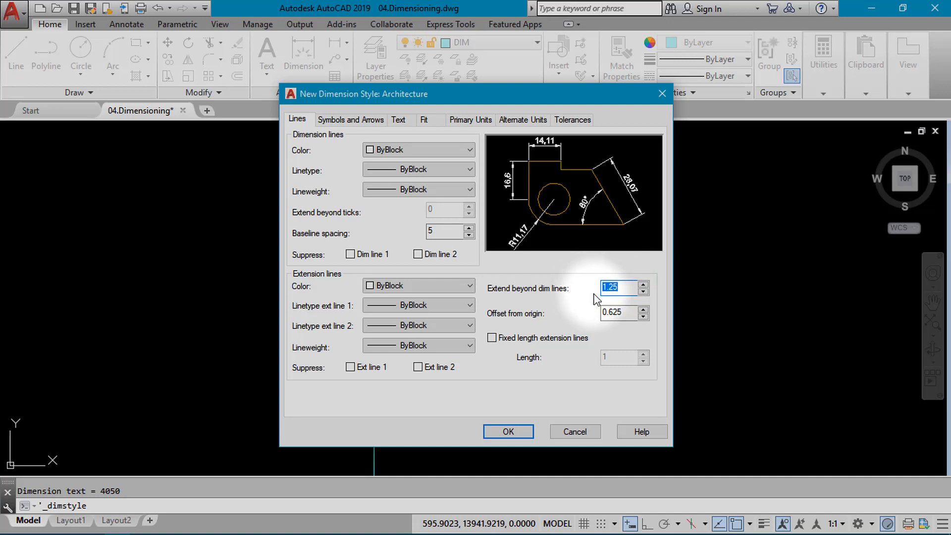
text(50)
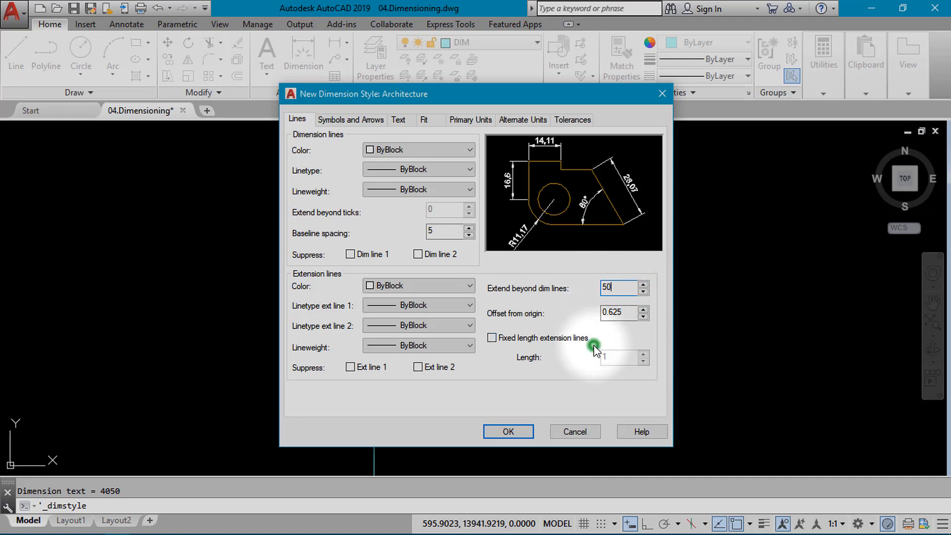
click(616, 313)
double_click(616, 313)
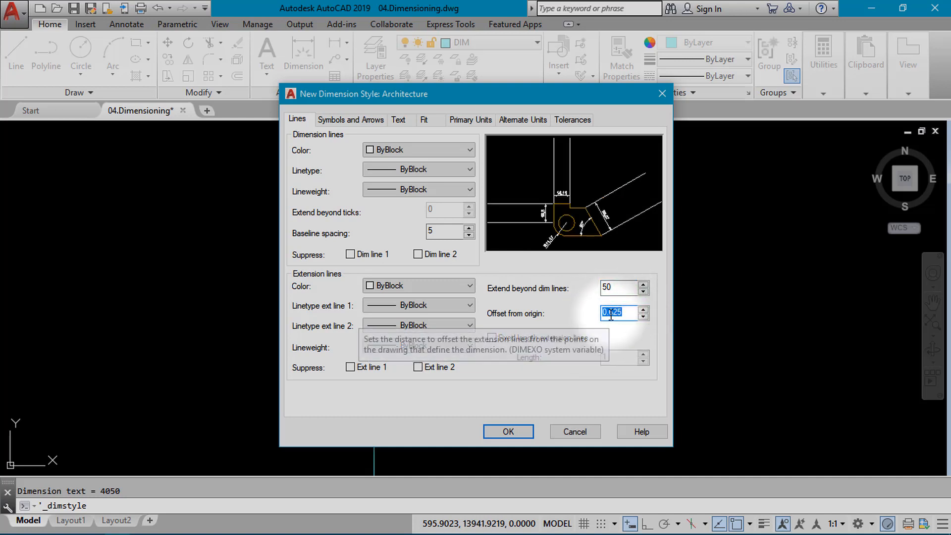
text(1)
- Try extending the extension lines 10 beyond the dimension lines and settle on 5
double_click(613, 287)
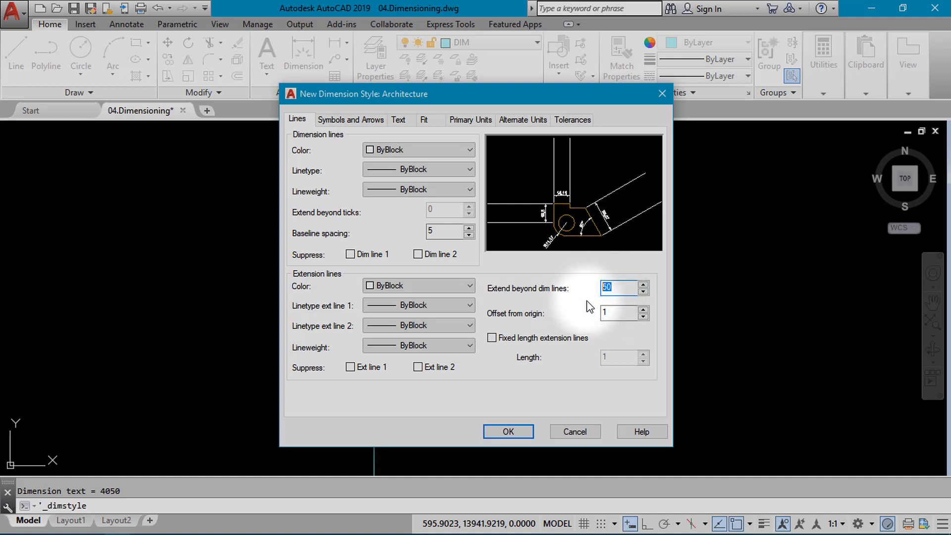
click(615, 313)
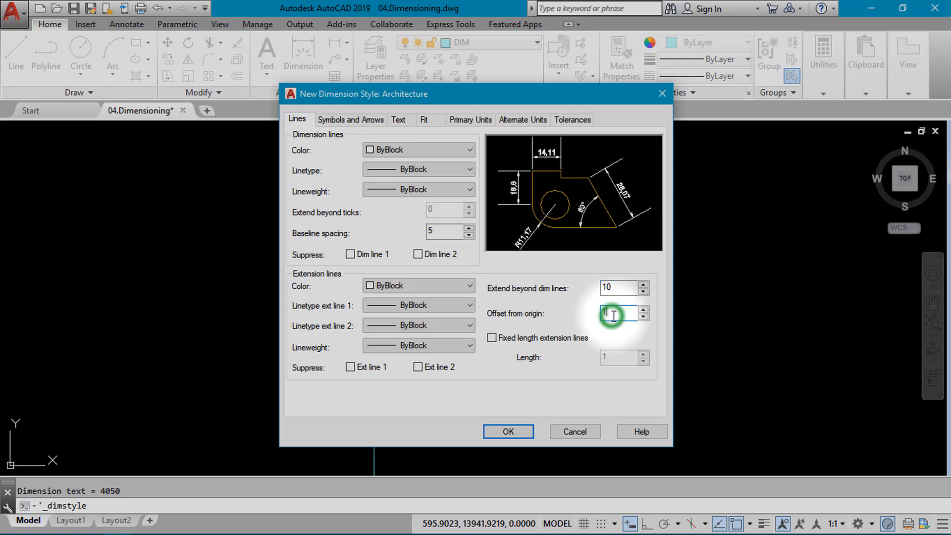
double_click(612, 287)
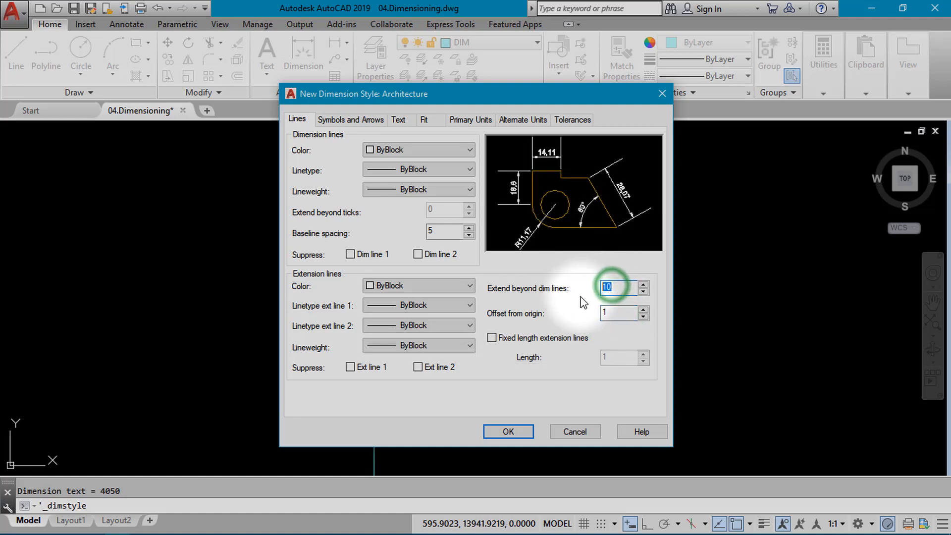
text(5)
click(614, 317)
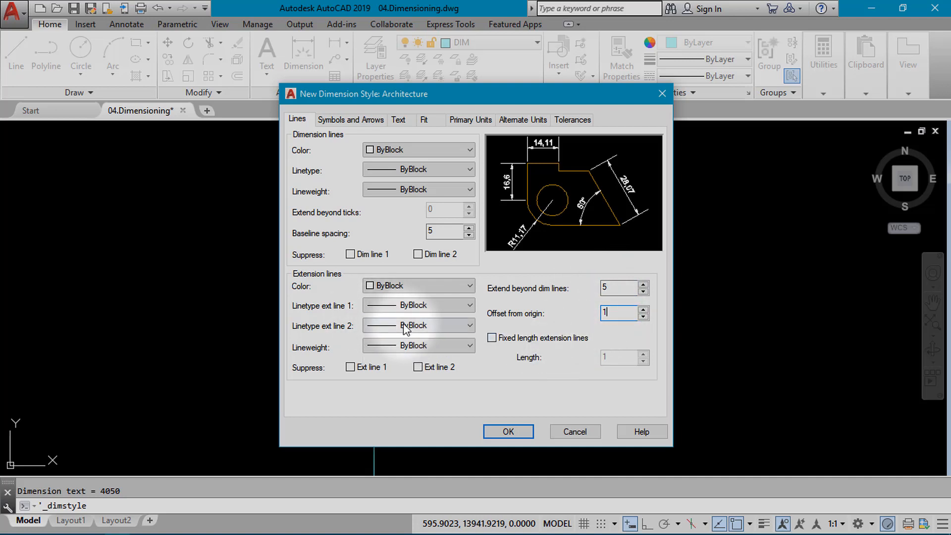
- Change the first and second arrowheads of the Architecture style to Architectural tick
click(350, 119)
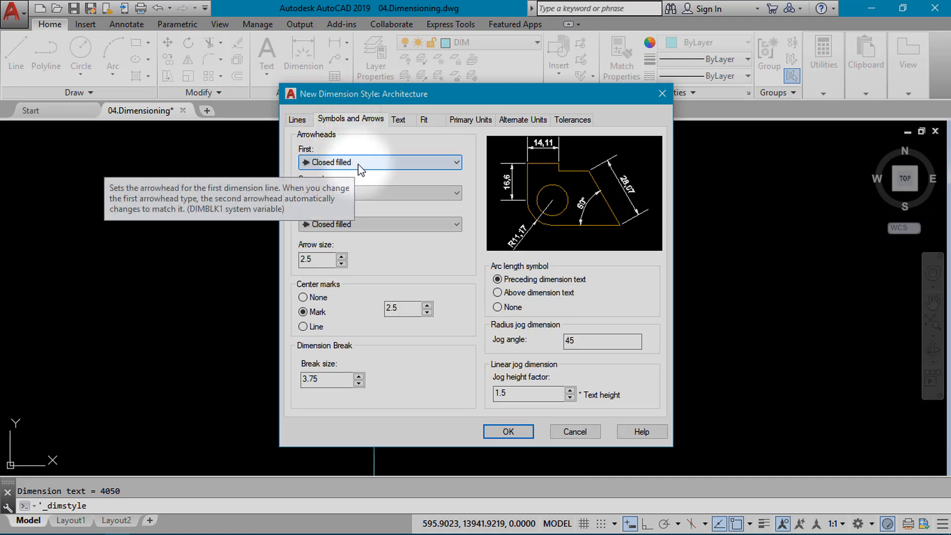
click(446, 160)
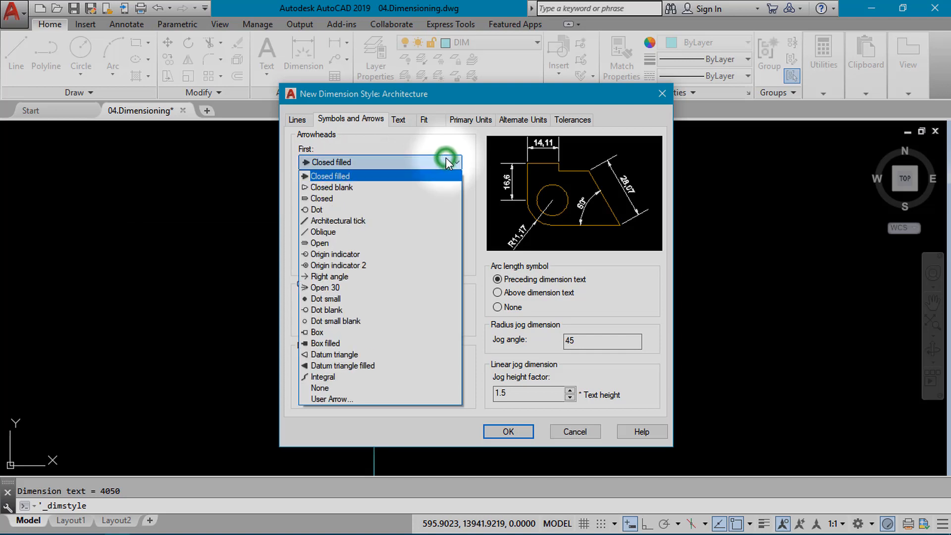
click(402, 221)
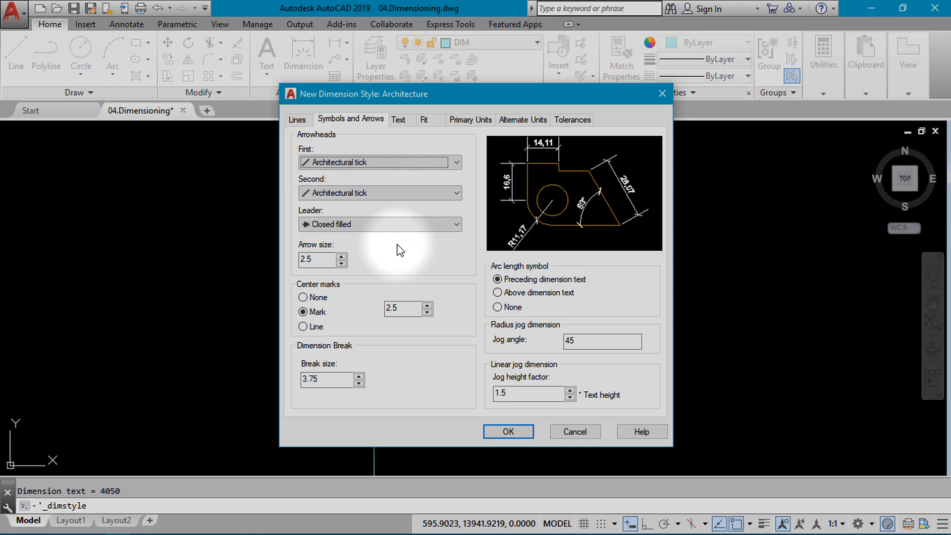
- Try arrow sizes of 200 and 10 for the Architecture style
double_click(317, 260)
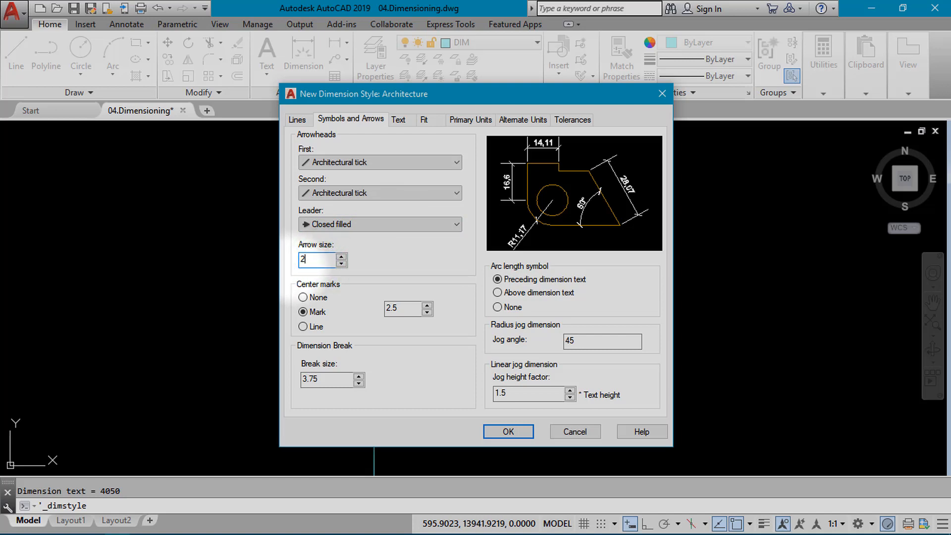
click(412, 307)
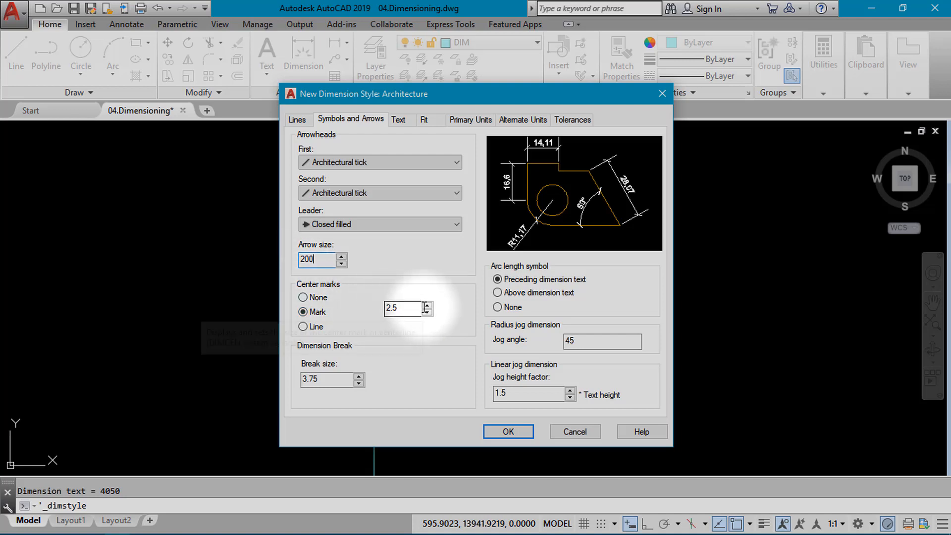
click(320, 260)
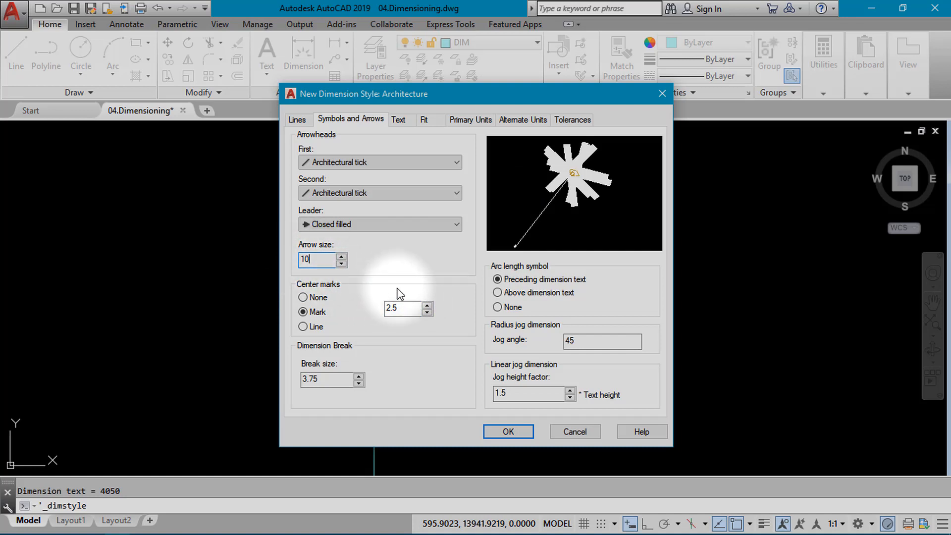
click(411, 309)
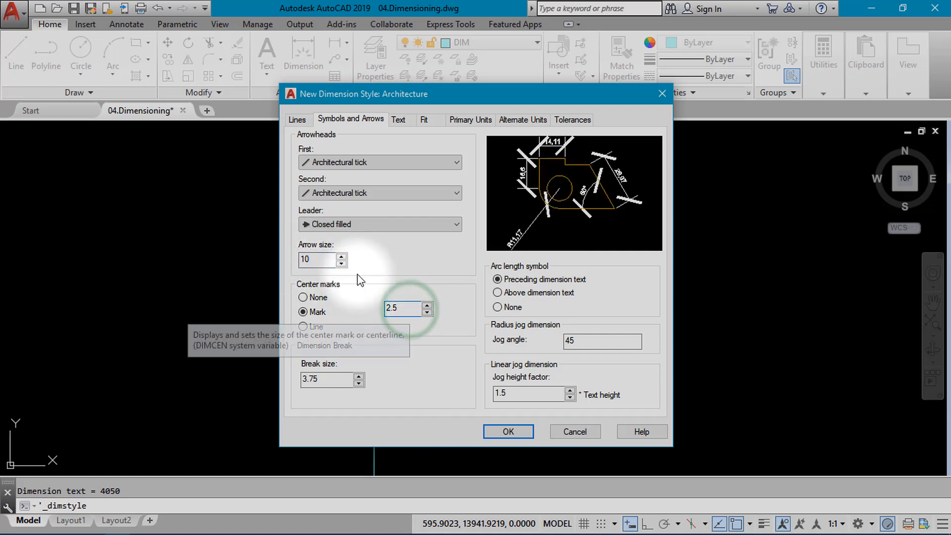
- Set the arrow size of the Architecture style to 5
drag(317, 257, 293, 263)
text(5)
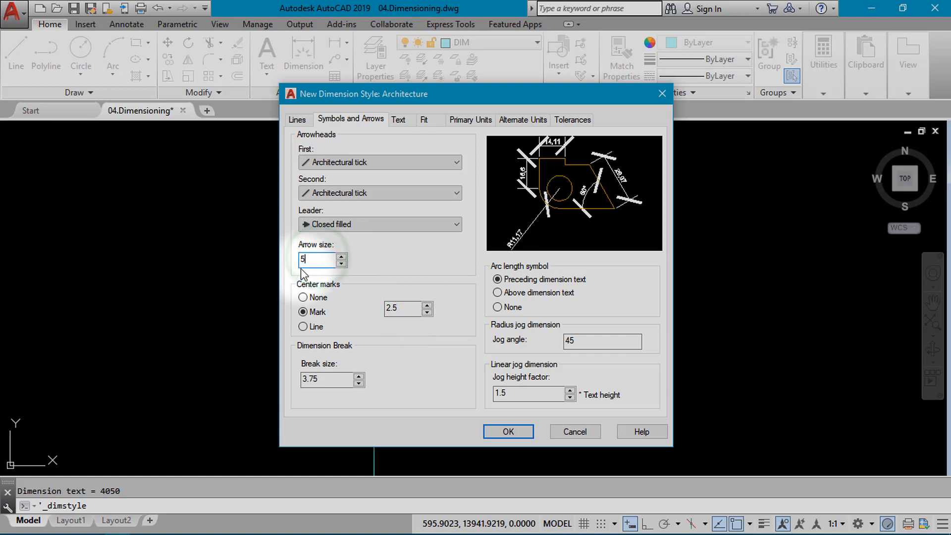
click(414, 309)
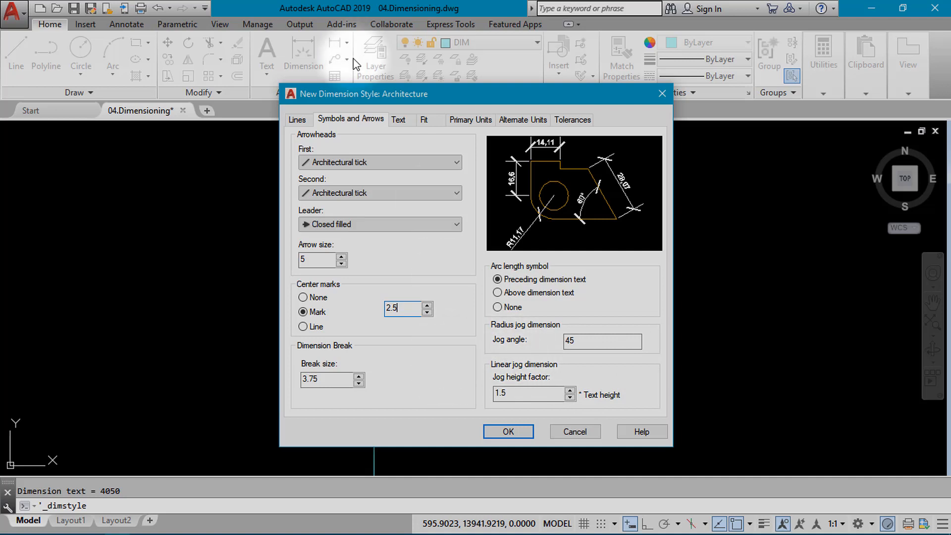
- Assign the ROMANTIC text style to the Architecture dimension style and set its text color to Green
click(400, 121)
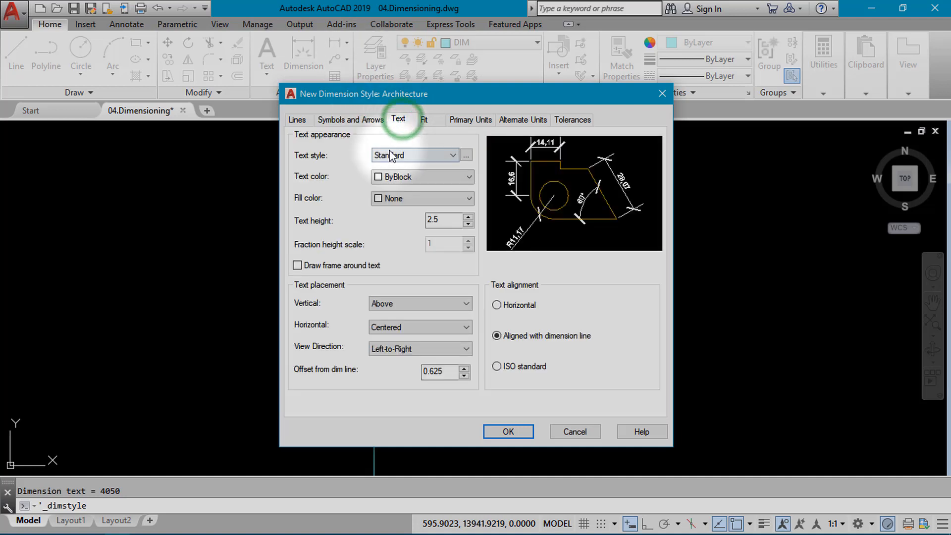
click(452, 156)
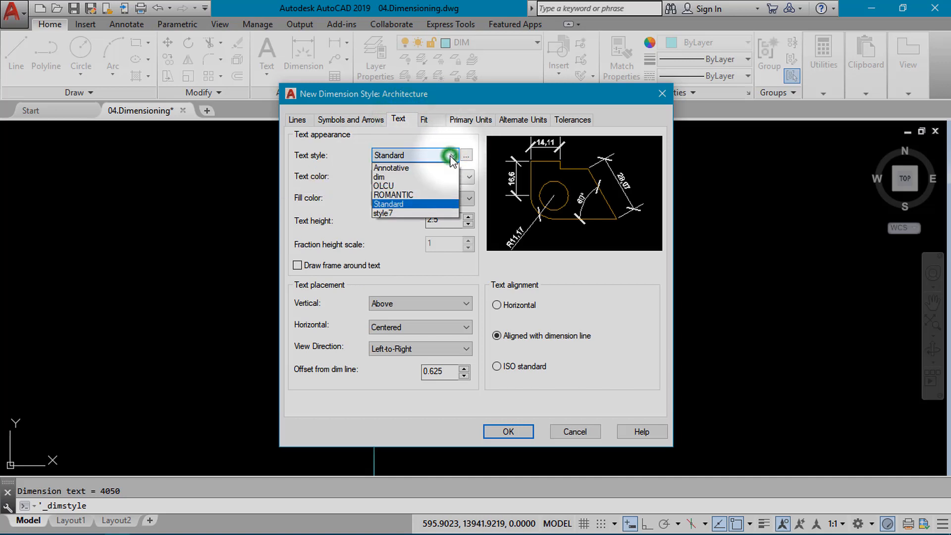
click(430, 196)
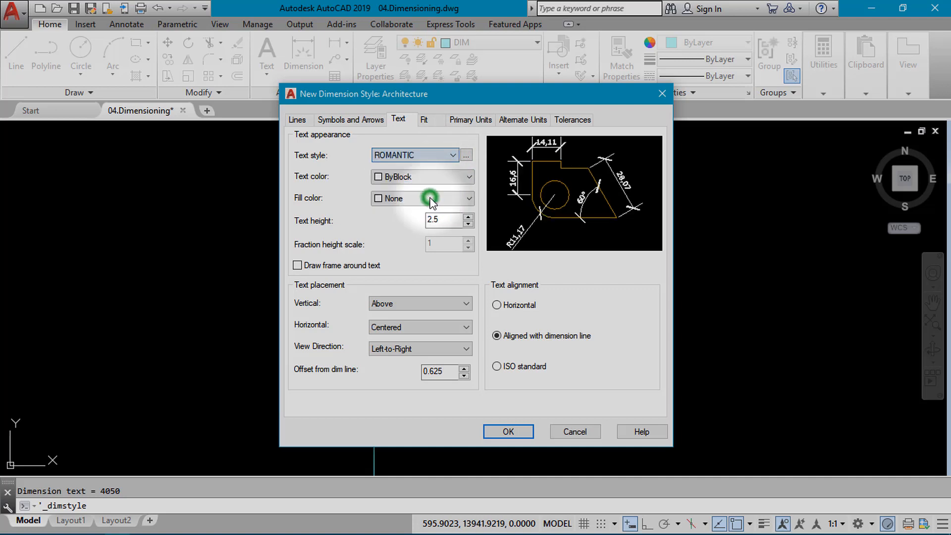
click(468, 154)
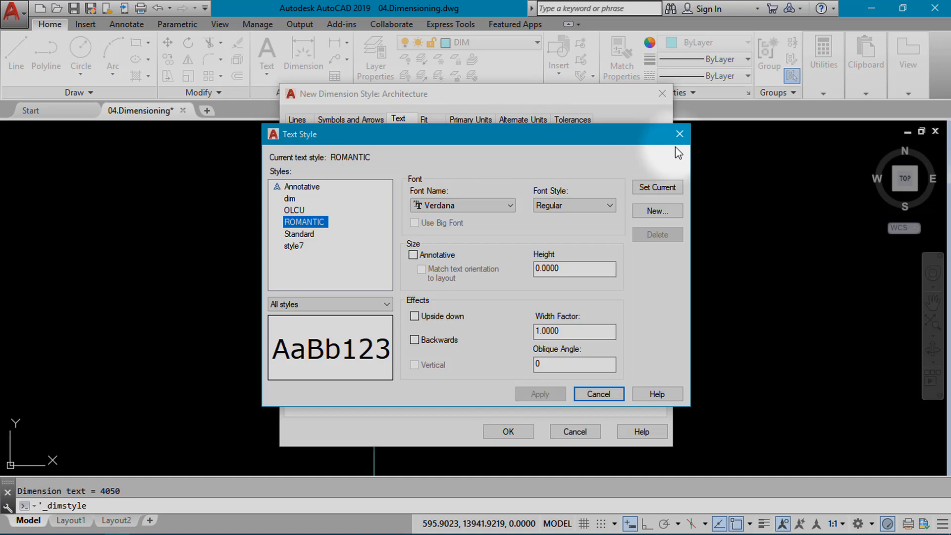
click(607, 394)
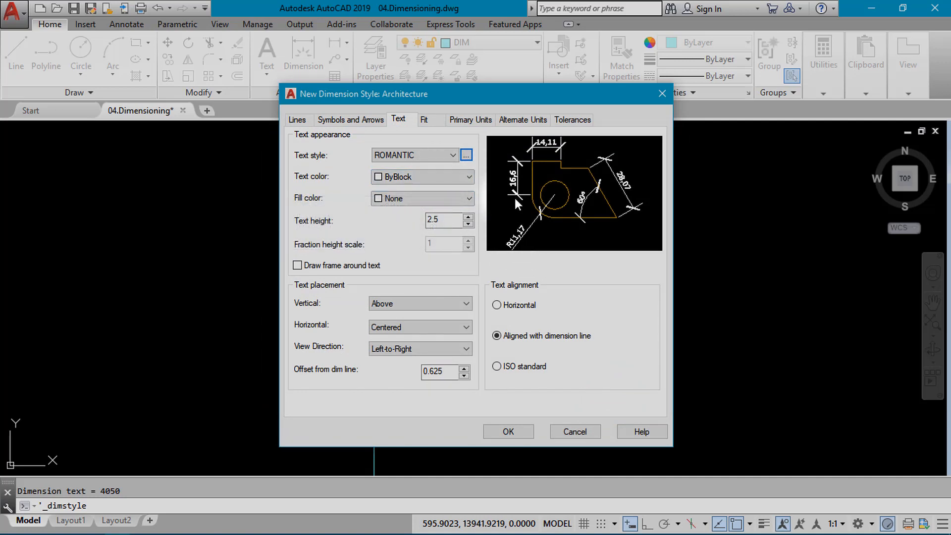
click(468, 176)
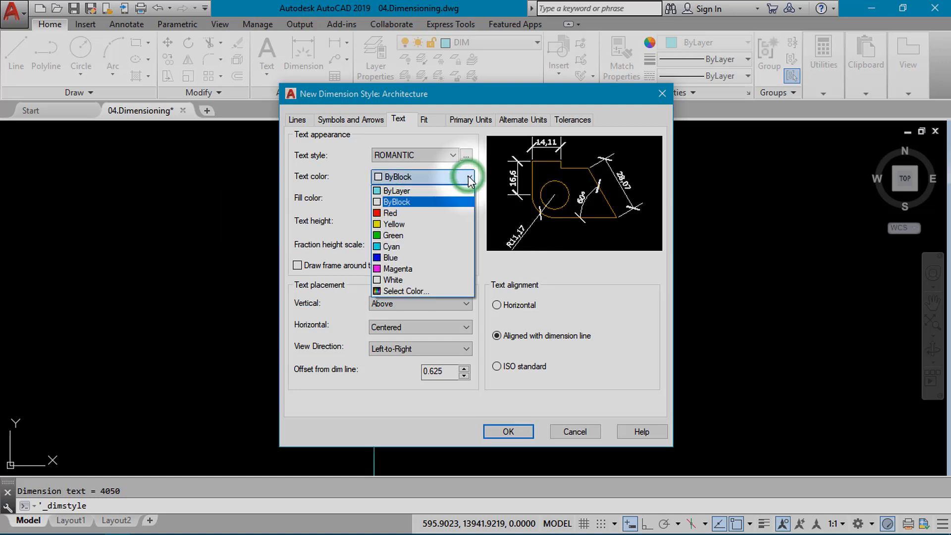
click(419, 236)
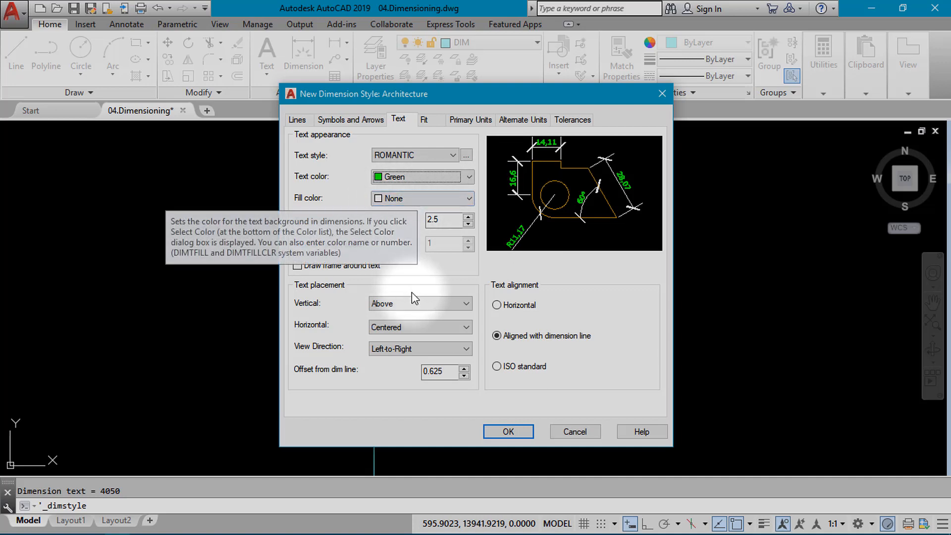
- Set the dimension text height to 200 and try a frame around the text before removing it
double_click(438, 219)
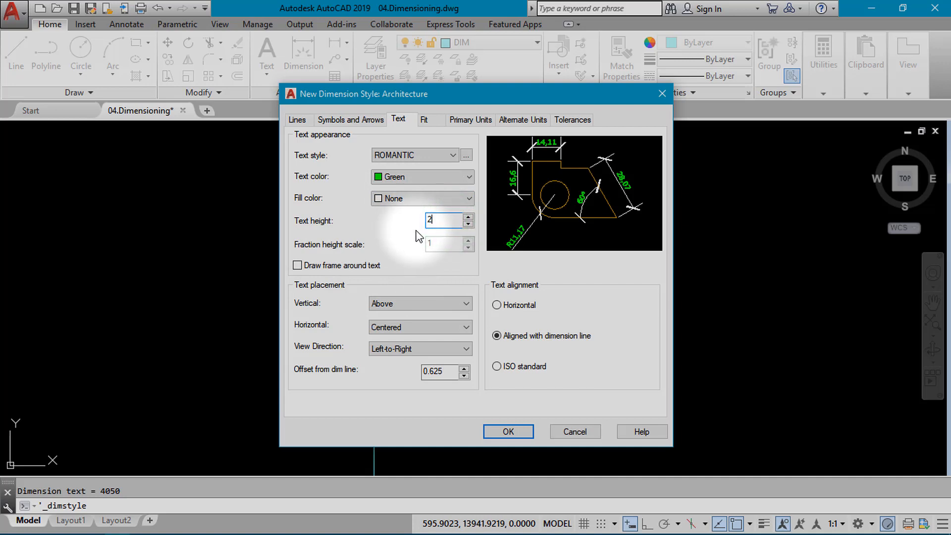
click(412, 265)
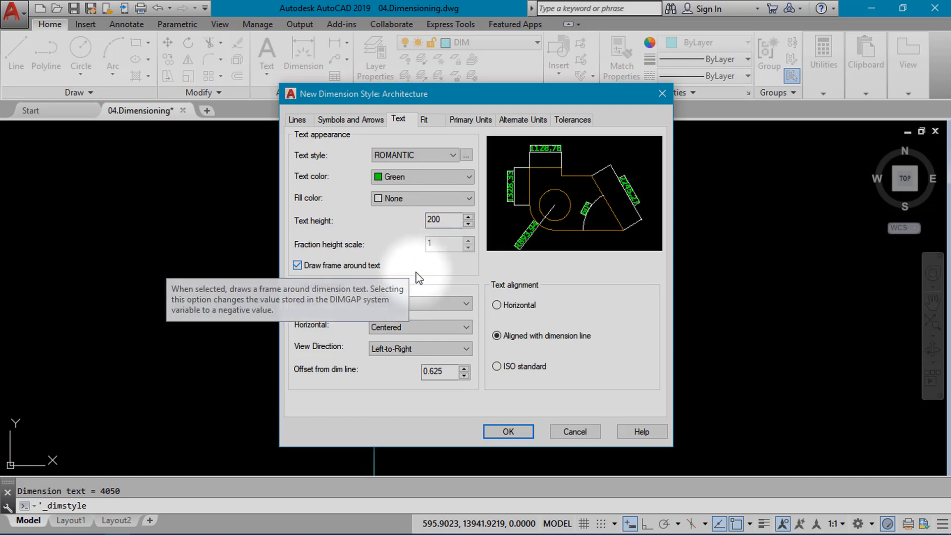
click(308, 267)
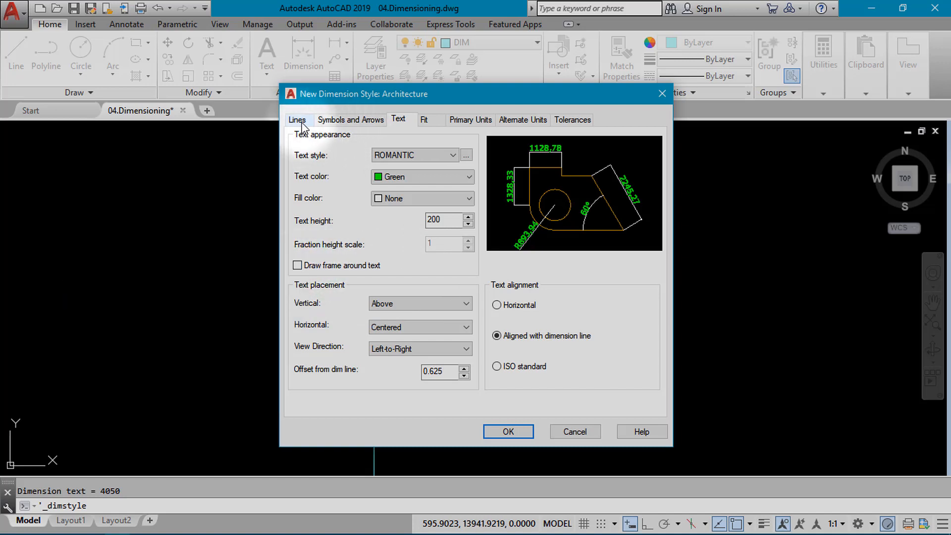
- Set the arrow size of the Architecture dimension style to 200
click(319, 120)
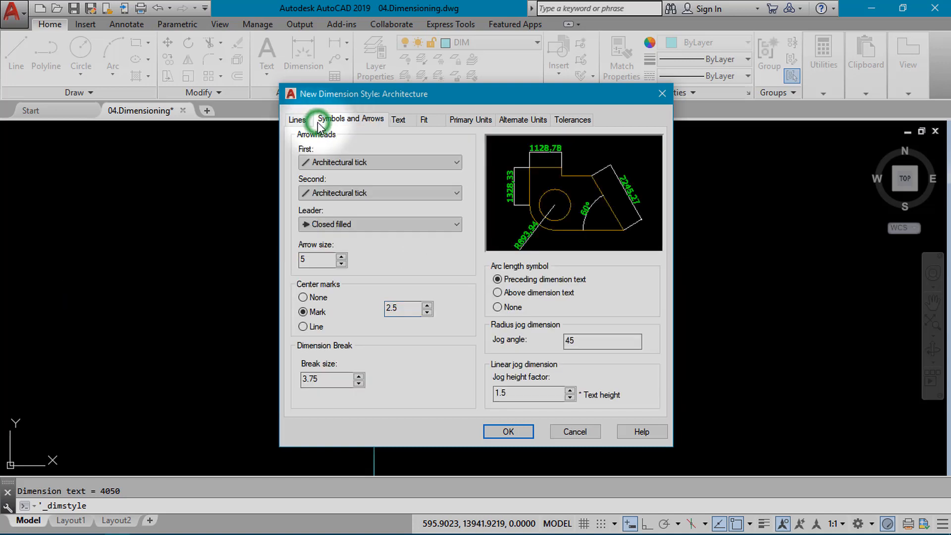
double_click(320, 258)
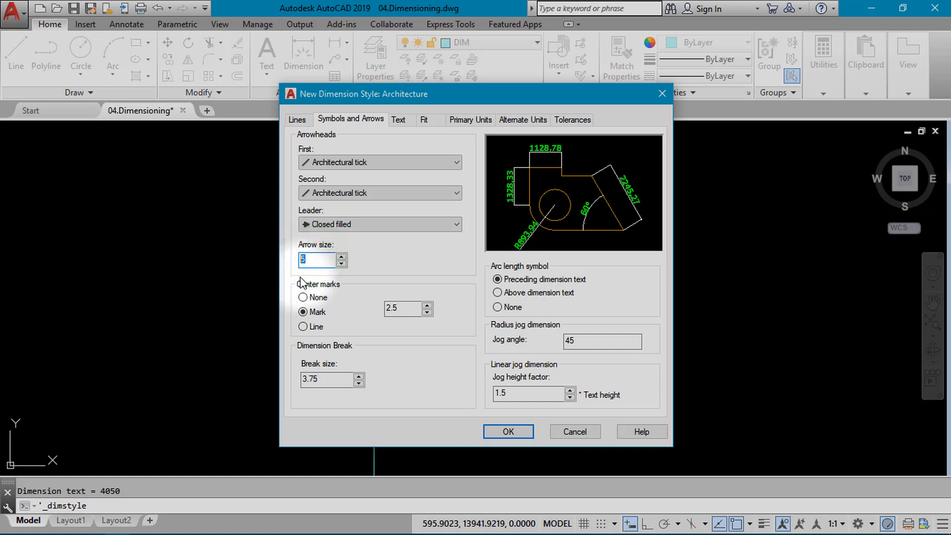
text(200)
click(378, 261)
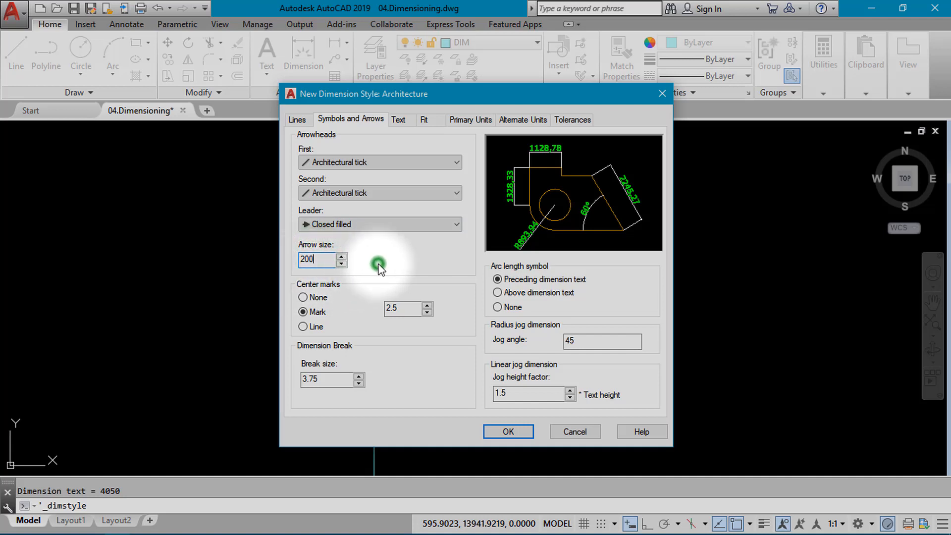
click(407, 309)
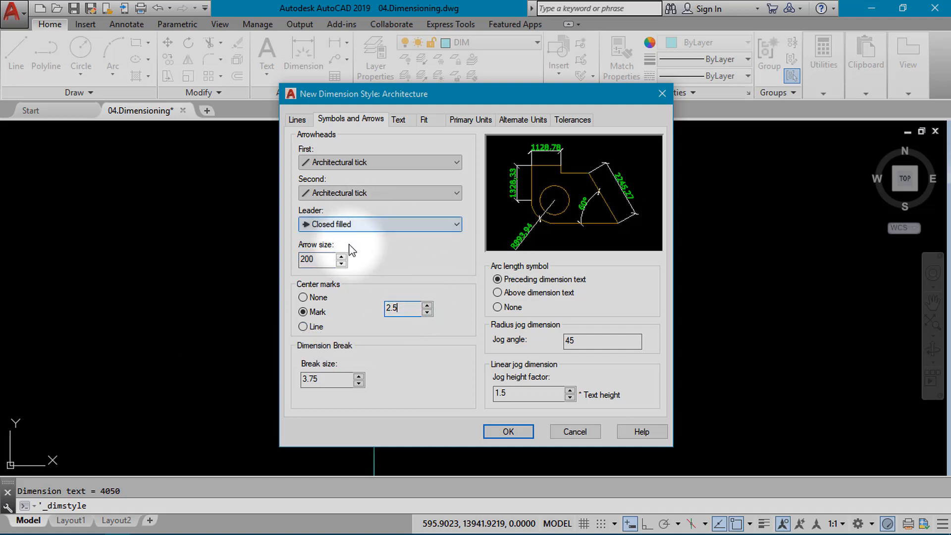
- Set the extension lines of the Architecture style to extend 100 beyond the dimension lines
click(297, 119)
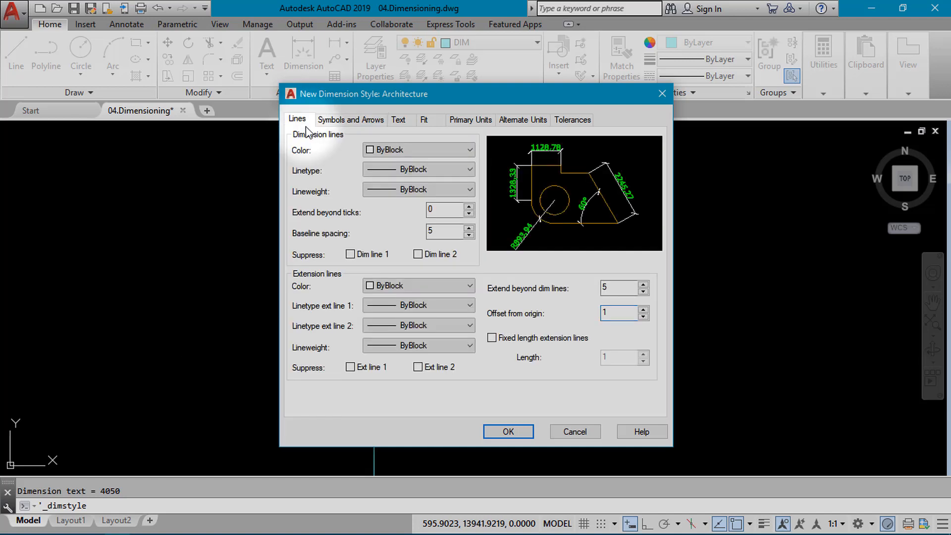
double_click(621, 289)
text(1)
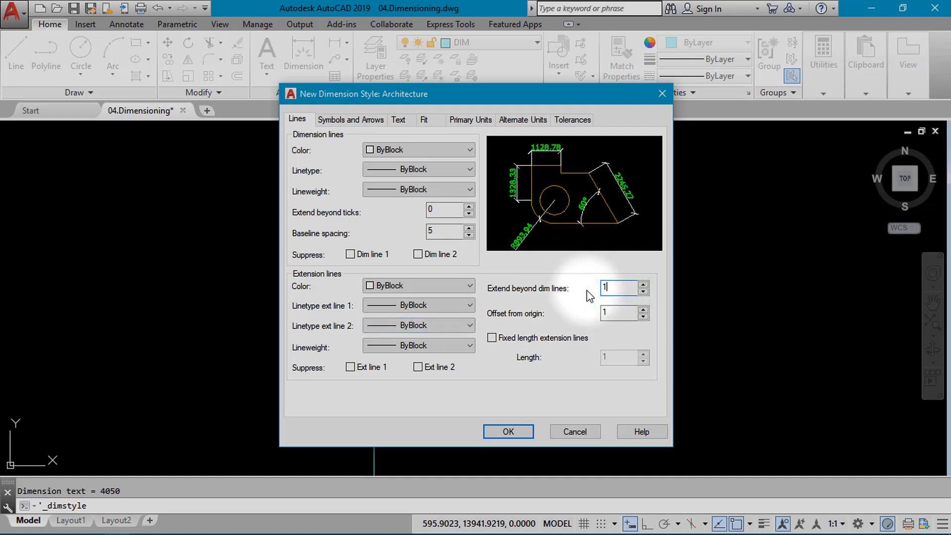
text(00)
click(615, 313)
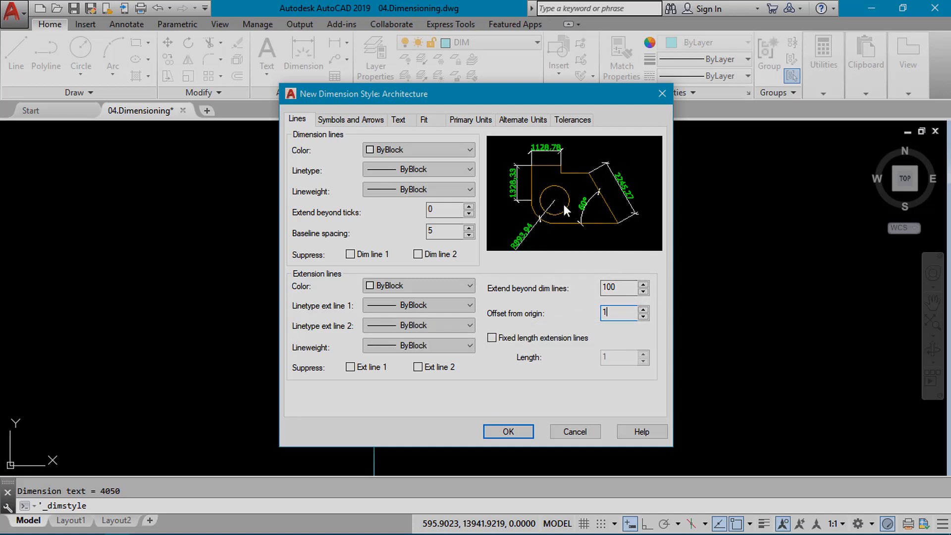
- Review the text and fit settings, and set the primary units' linear dimension precision to 0.0
click(400, 121)
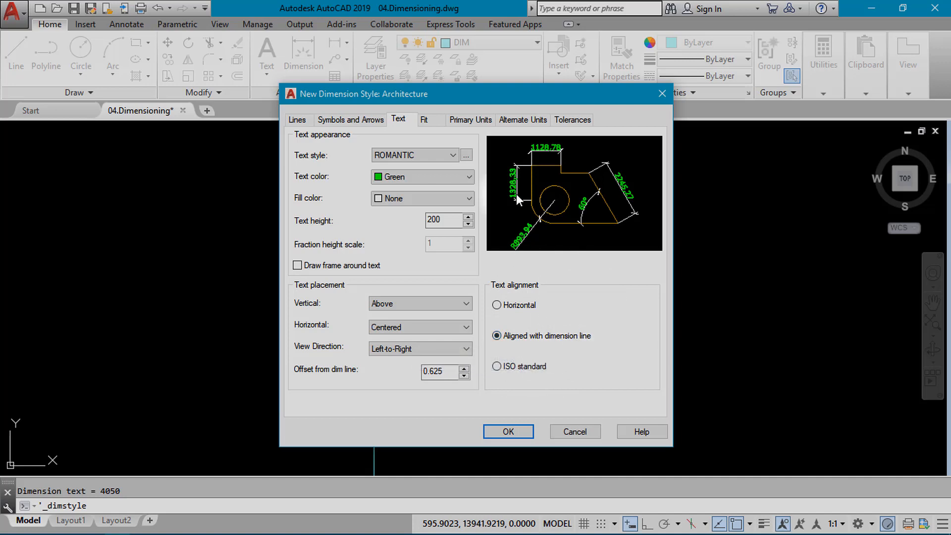
click(441, 121)
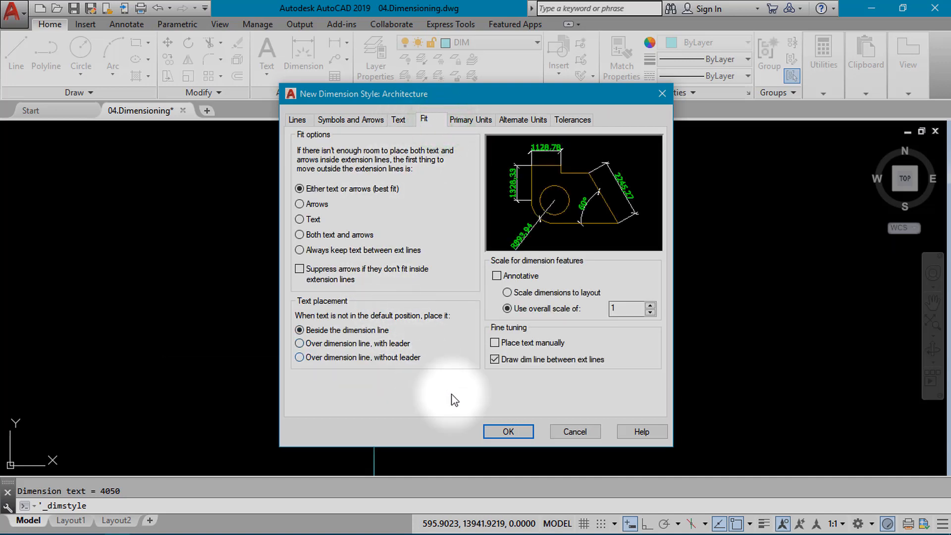
click(466, 122)
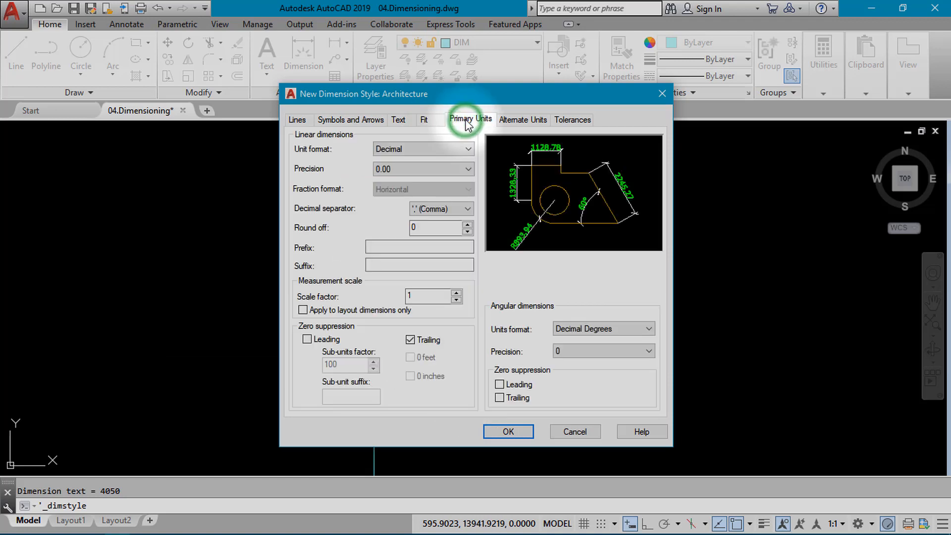
click(443, 169)
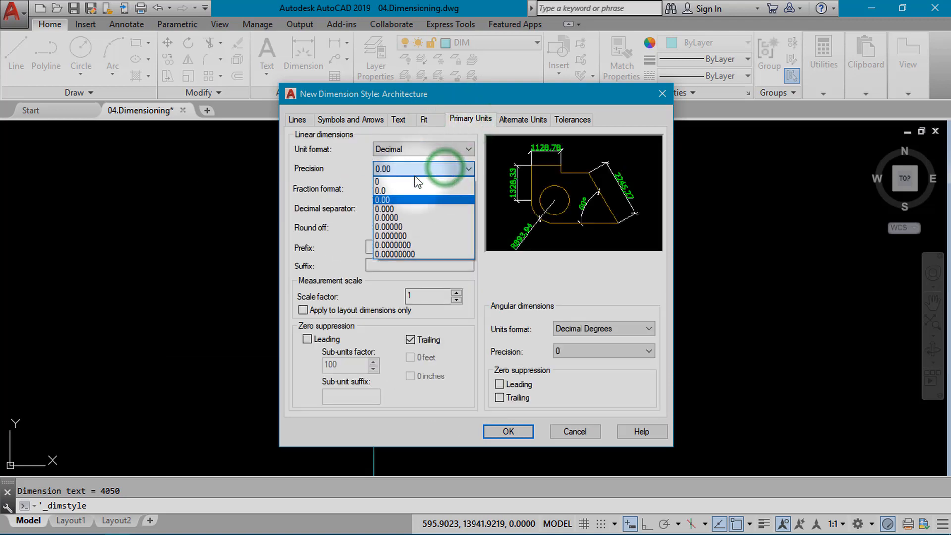
click(436, 160)
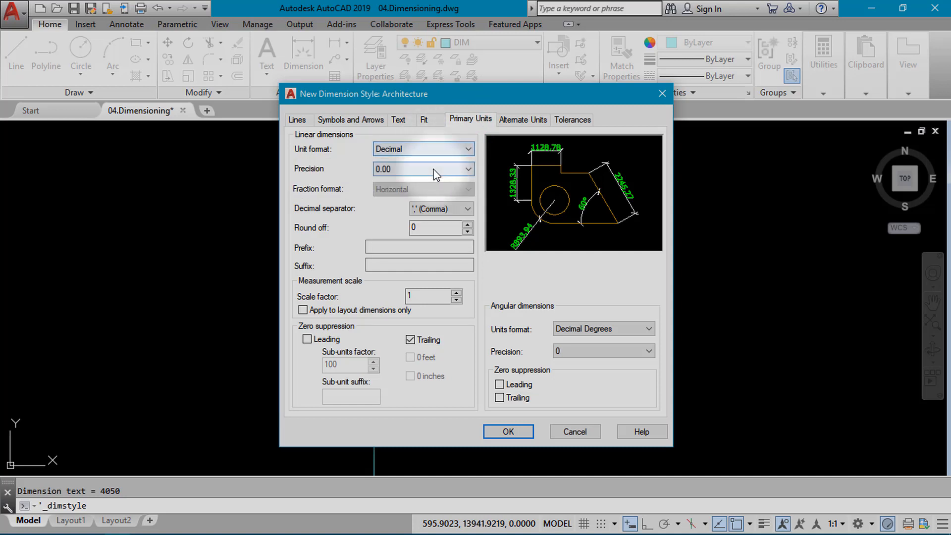
click(434, 169)
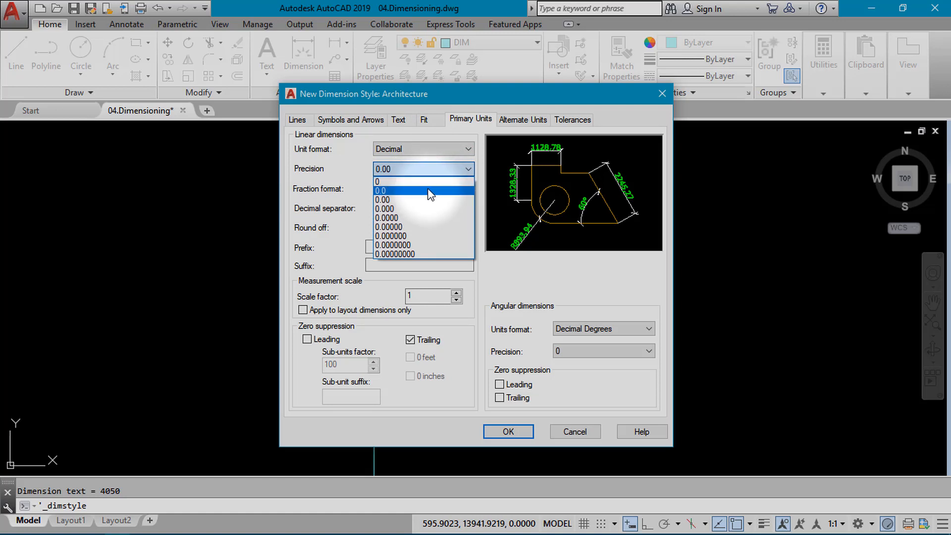
click(428, 190)
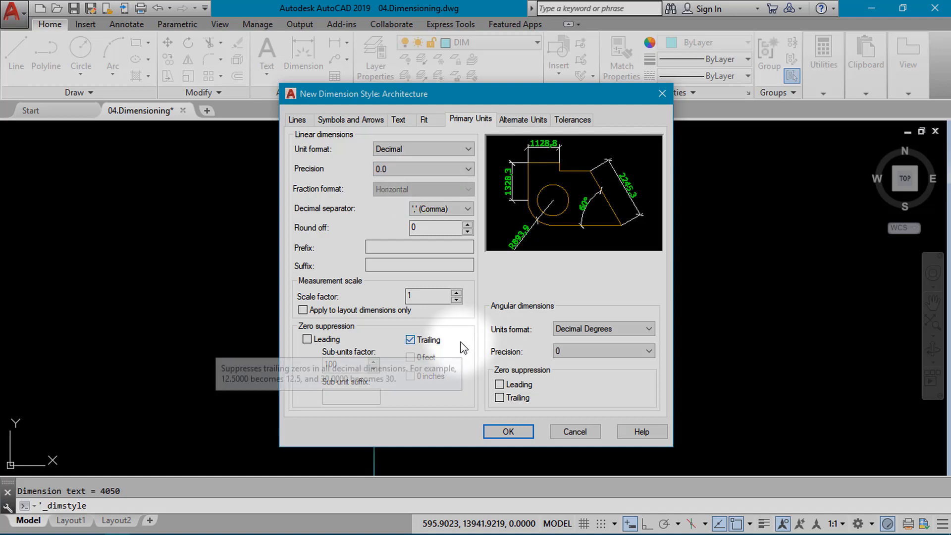
- Check the alternate units and tolerances, then save the Architecture style and close the Dimension Style Manager
click(515, 120)
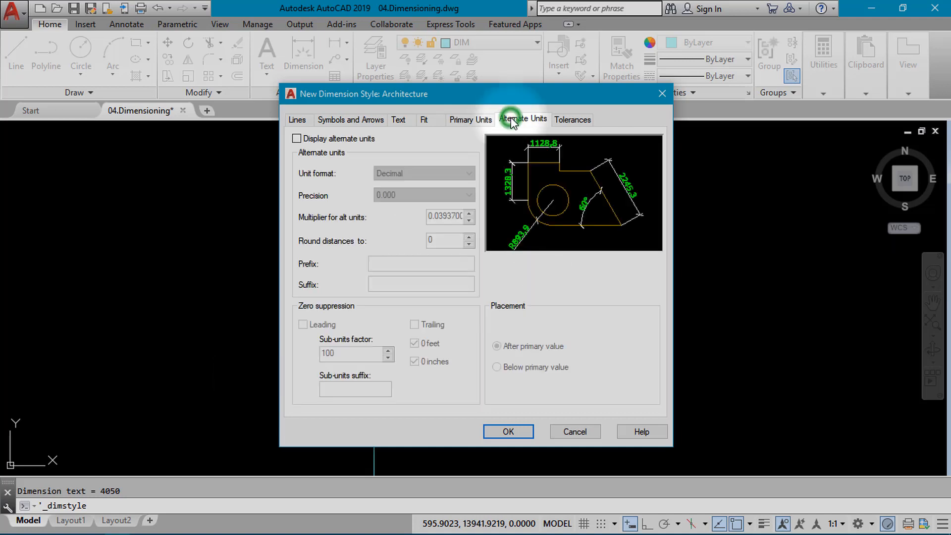
click(574, 123)
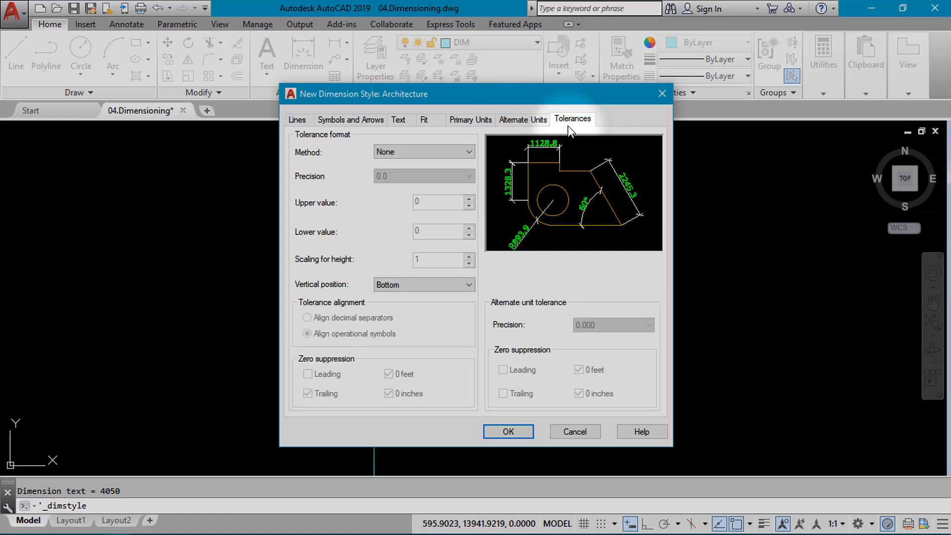
click(521, 438)
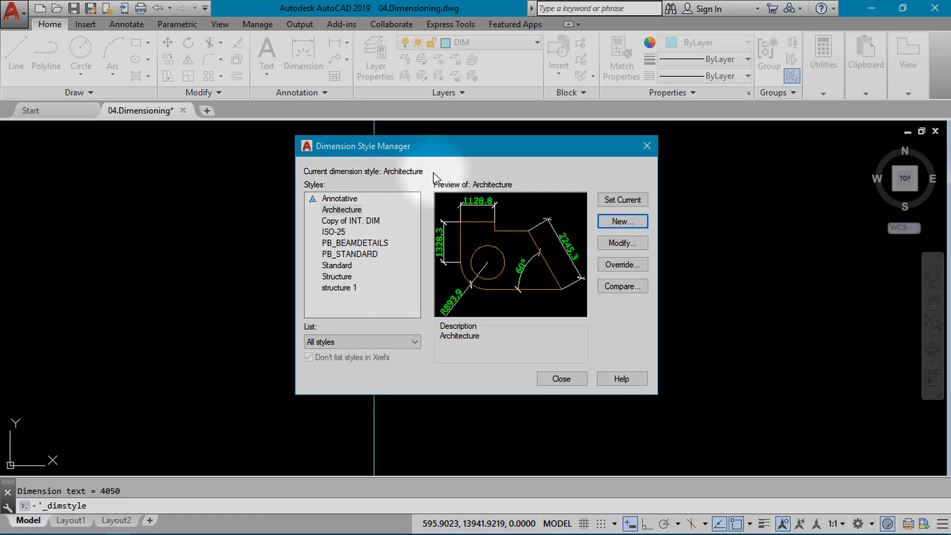
click(577, 379)
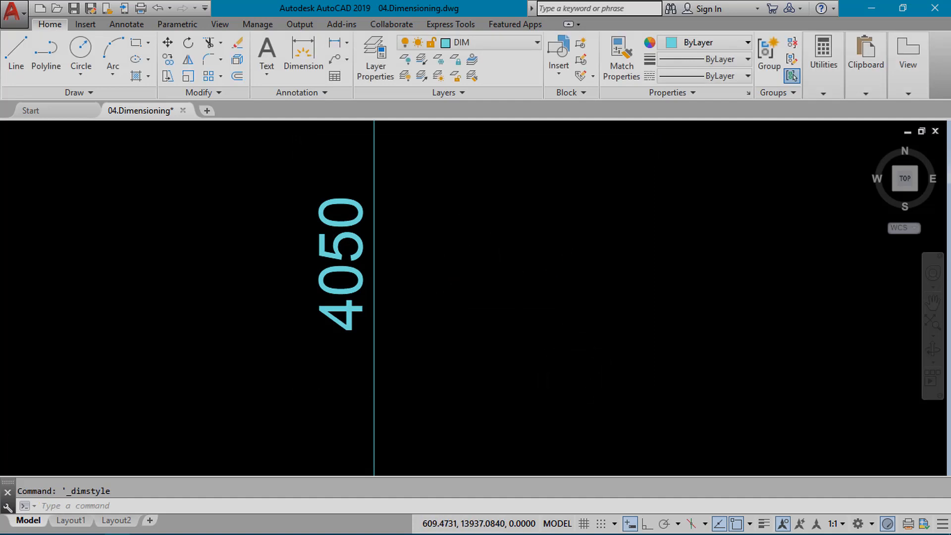
- Delete the existing vertical dimension beside the upper-left bedroom's outer wall
scroll(441, 235, up, 3)
scroll(441, 235, down, 5)
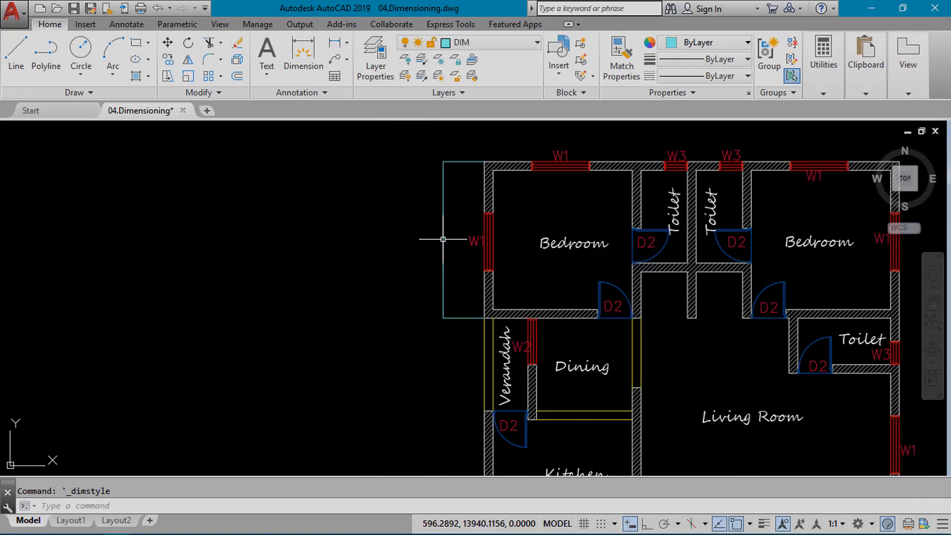
click(456, 139)
click(426, 224)
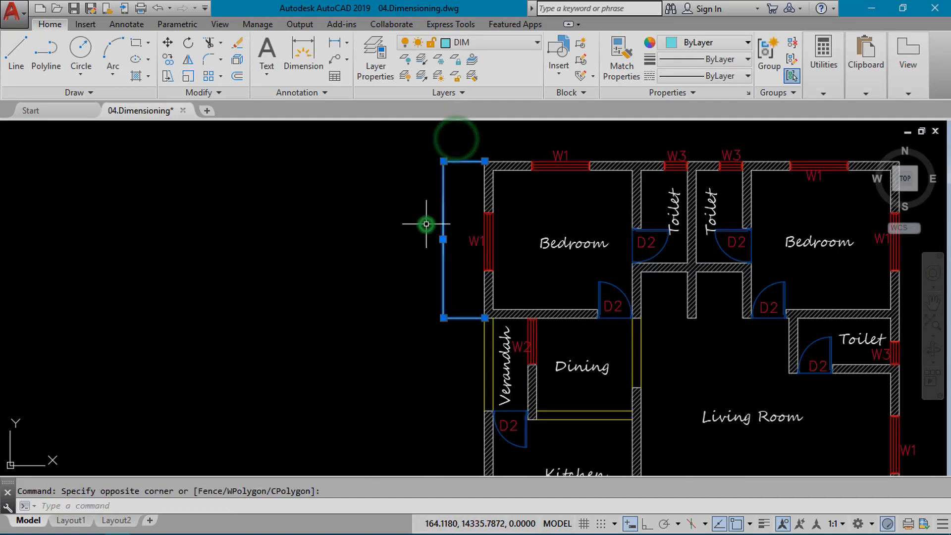
key(Delete)
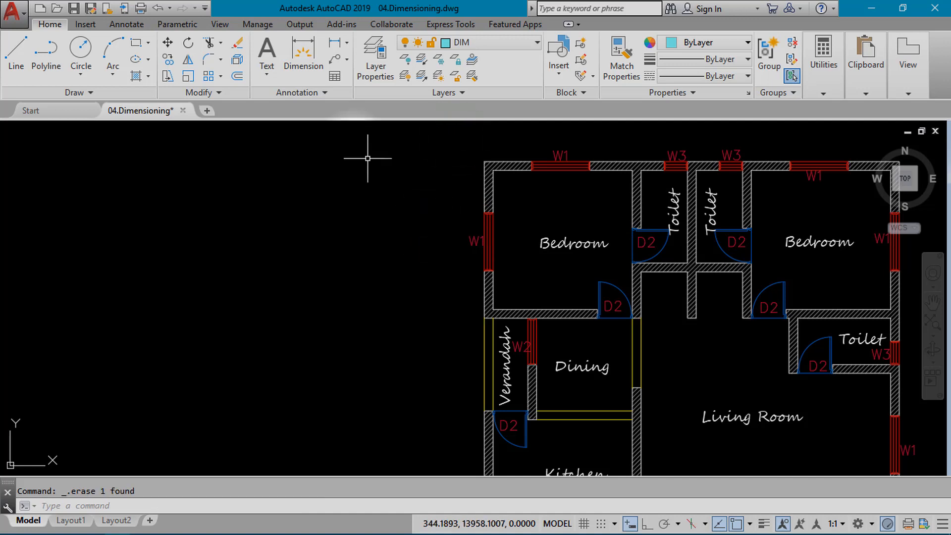
- With the Architecture style current and Ortho on, place a vertical linear dimension left of the upper-left bedroom, spanning its outer wall from corner to corner
click(312, 90)
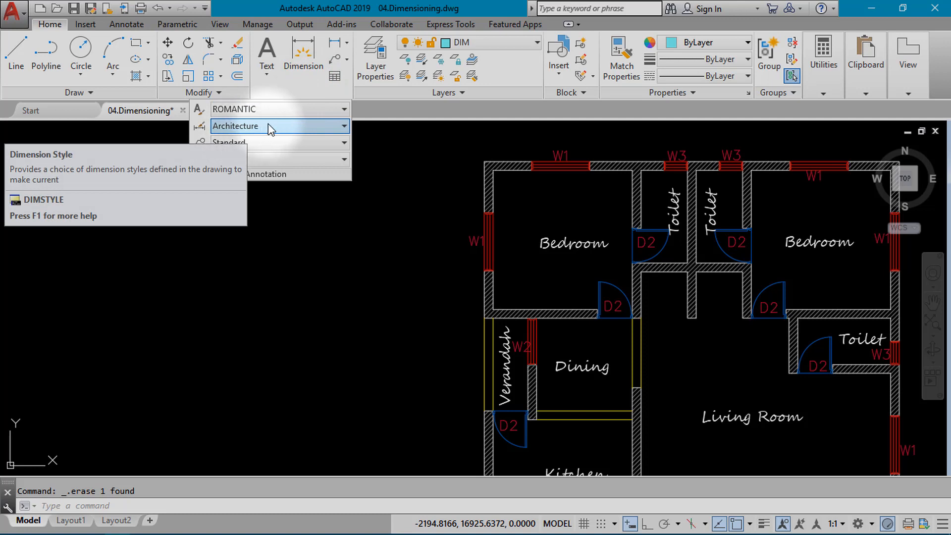
click(438, 155)
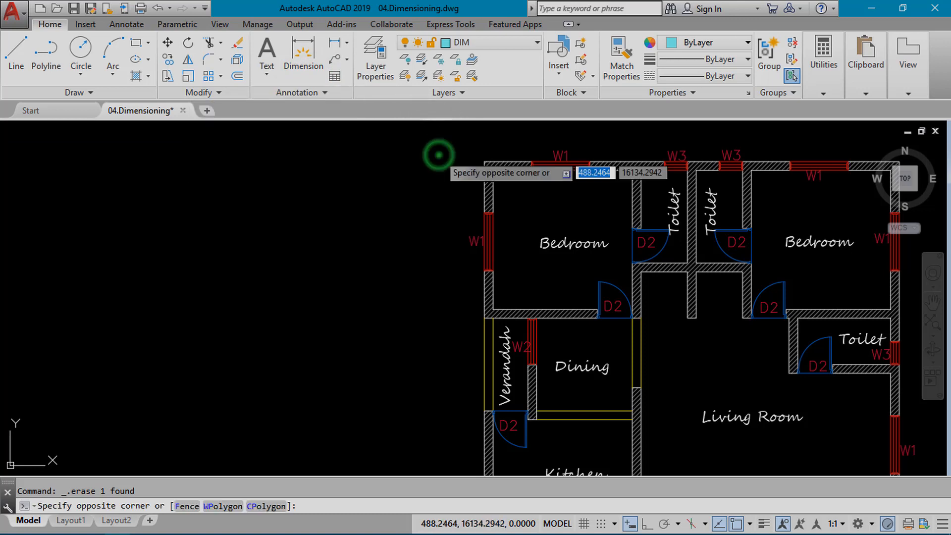
click(335, 43)
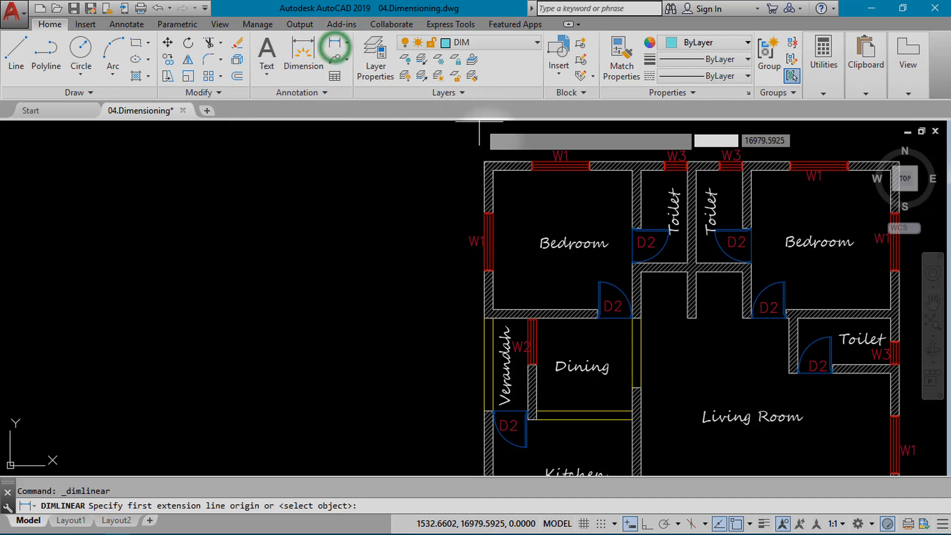
click(481, 163)
scroll(467, 278, down, 7)
scroll(463, 272, up, 7)
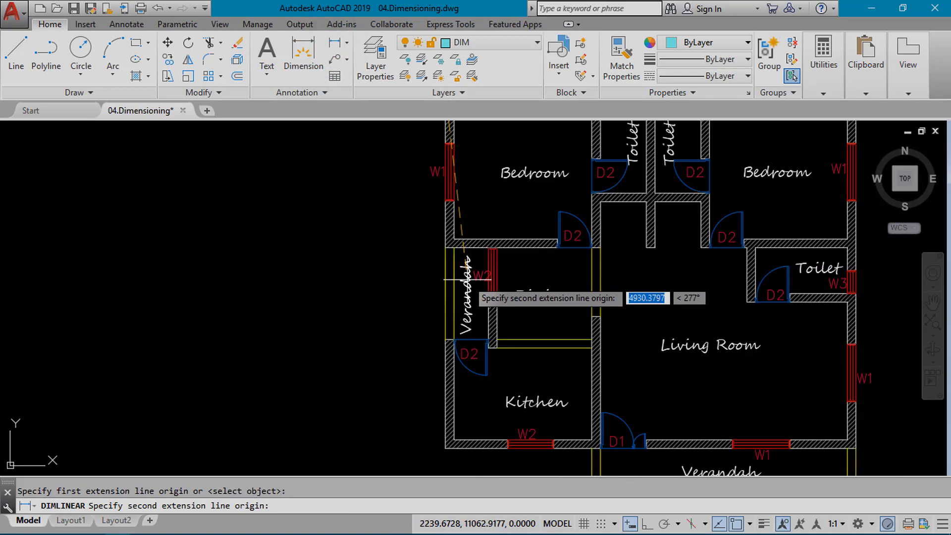
click(638, 515)
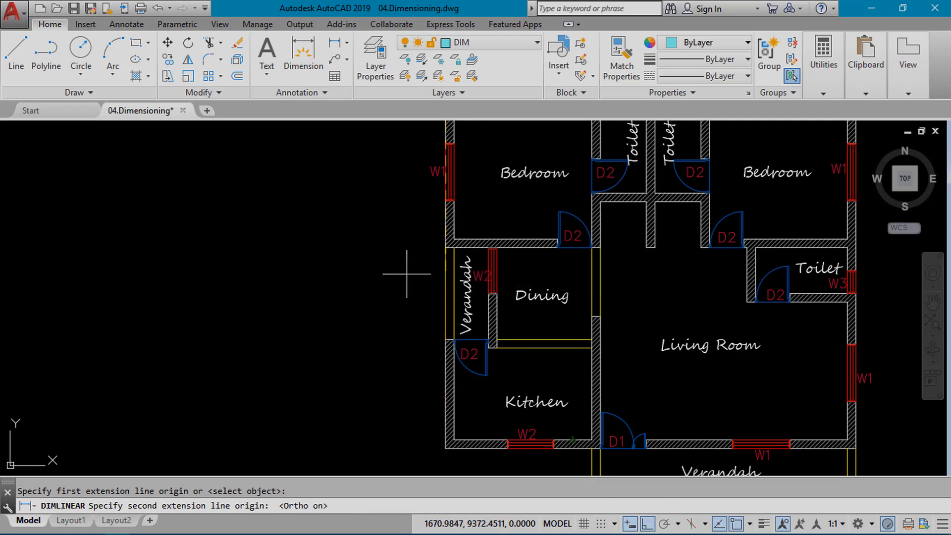
click(442, 250)
scroll(382, 210, down, 4)
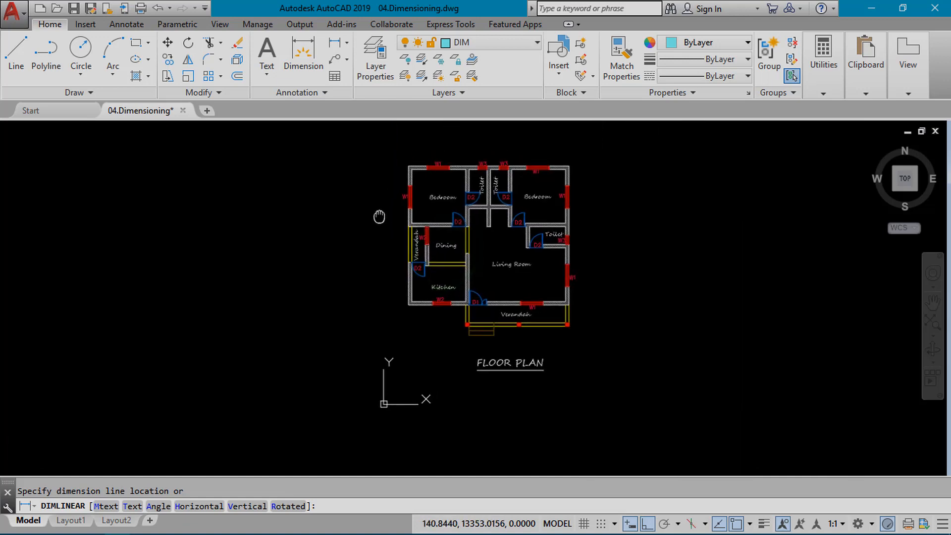
scroll(386, 208, up, 2)
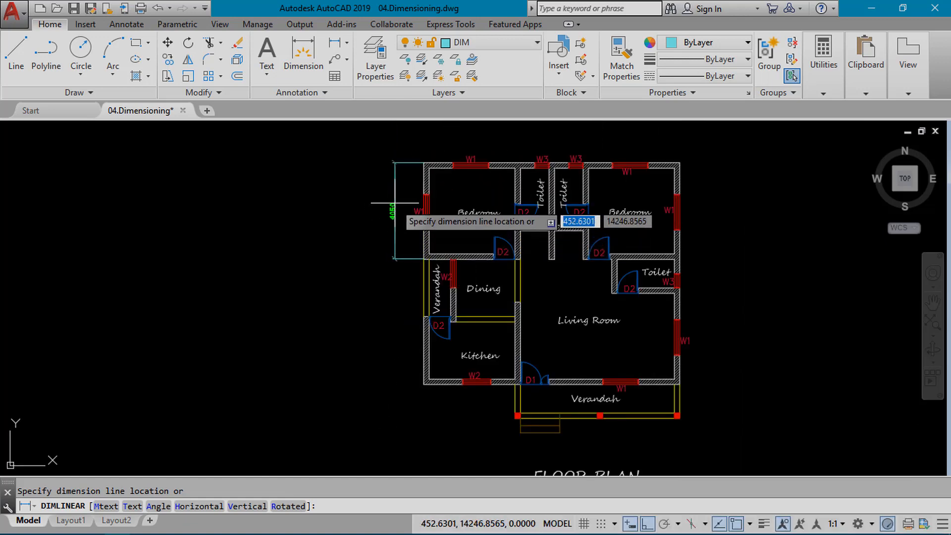
scroll(388, 208, up, 4)
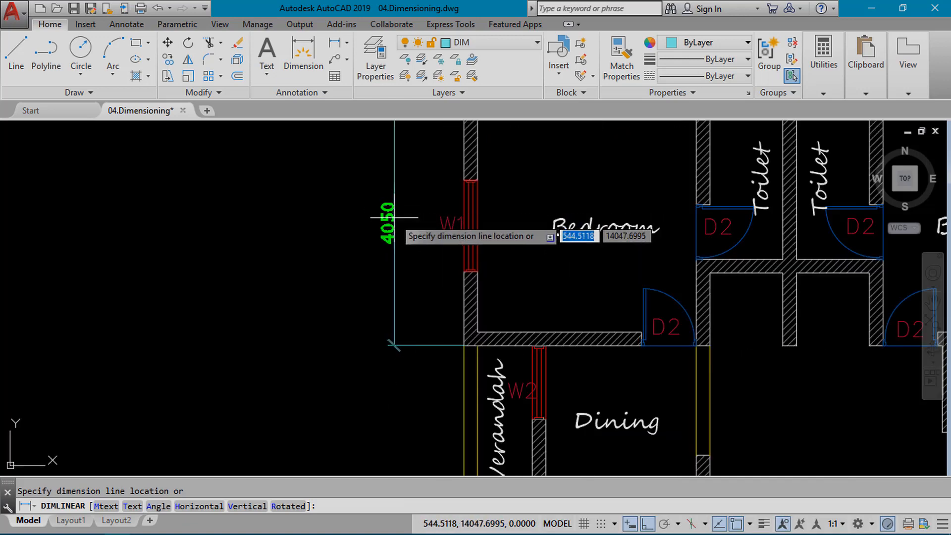
click(386, 219)
- Examine the text, dimension line and arrowheads of the new vertical dimension beside the upper-left bedroom, close up and against the whole plan
scroll(337, 257, down, 4)
scroll(340, 255, up, 4)
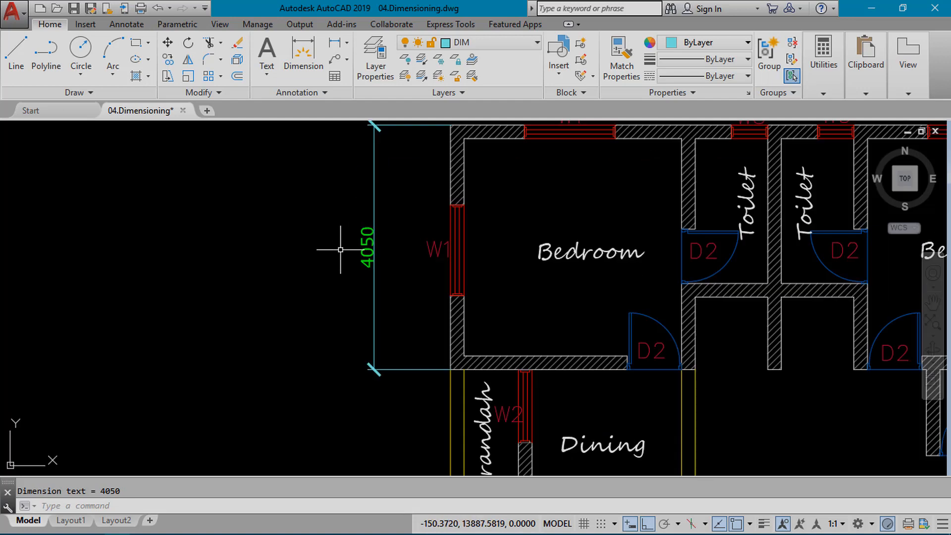
scroll(340, 252, down, 2)
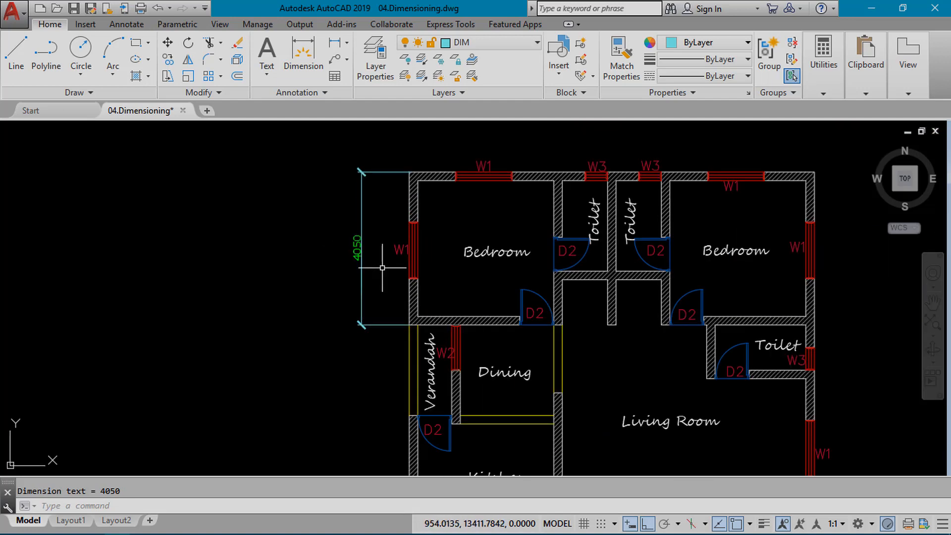
scroll(363, 255, up, 4)
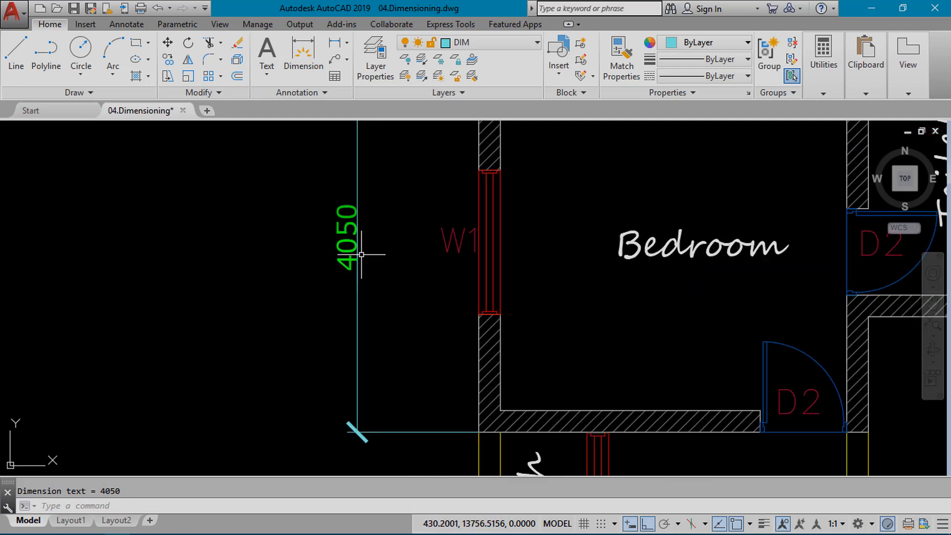
scroll(365, 254, down, 1)
scroll(361, 253, down, 3)
scroll(360, 253, up, 5)
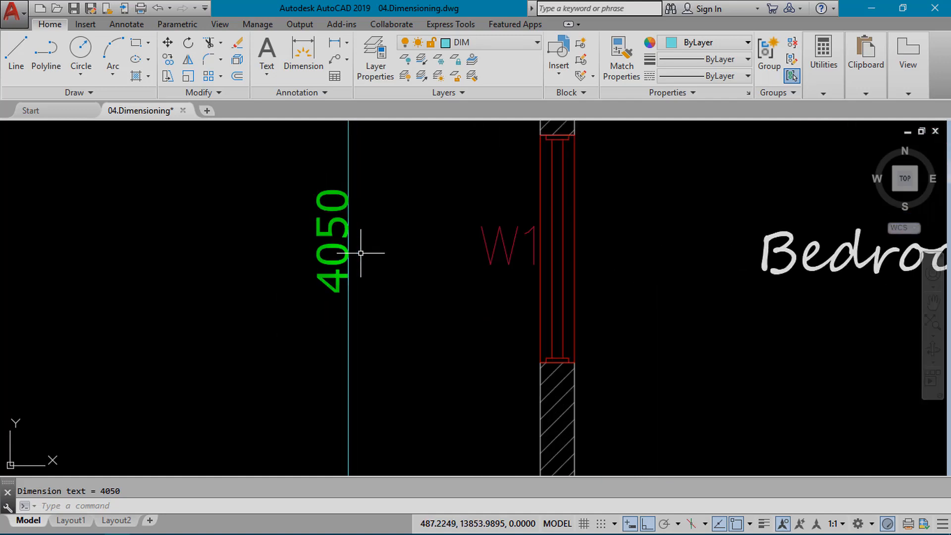
scroll(361, 253, down, 4)
scroll(356, 251, up, 2)
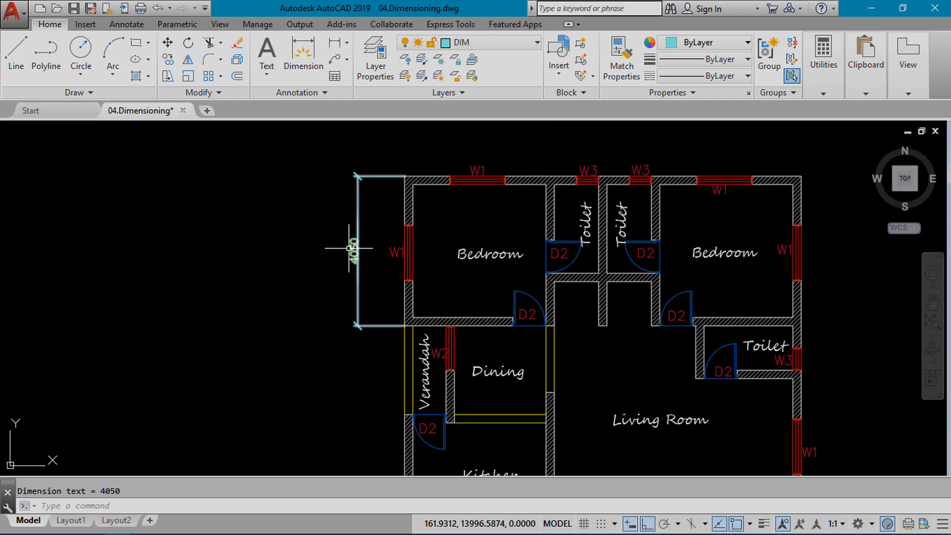
scroll(350, 247, down, 2)
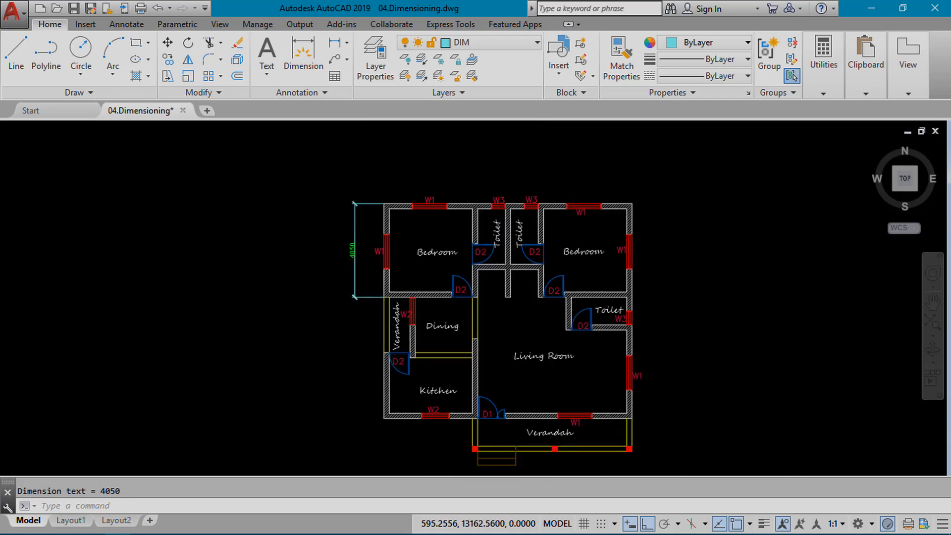
- Add a vertical linear dimension from the bedroom's lower-left outer corner to the kitchen's lower-left outer corner, aligned with the existing dimension line
scroll(359, 268, up, 2)
middle_drag(359, 267, 265, 304)
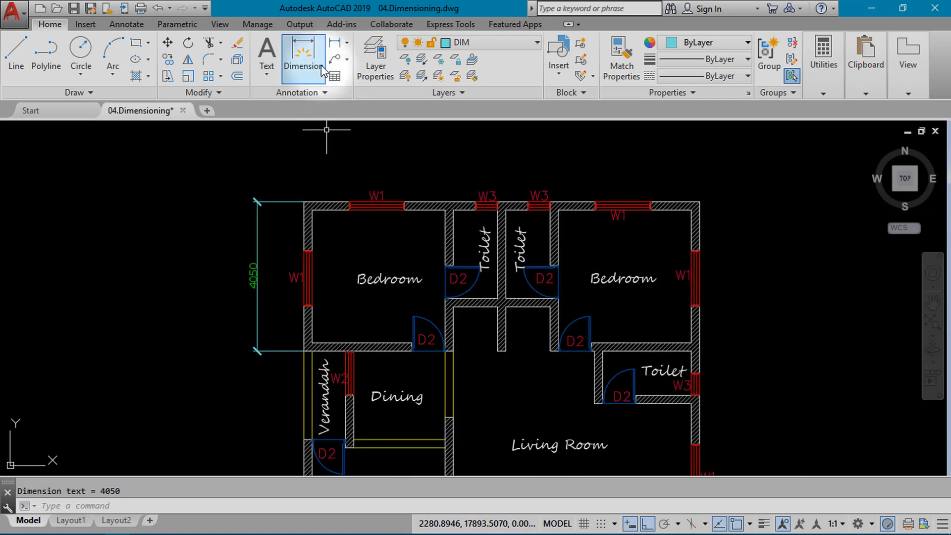
click(334, 47)
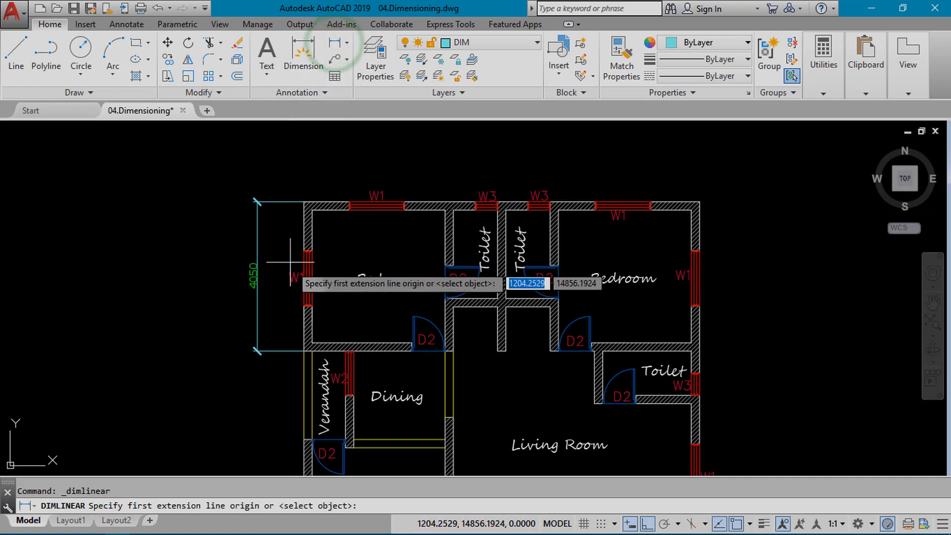
middle_drag(294, 256, 288, 121)
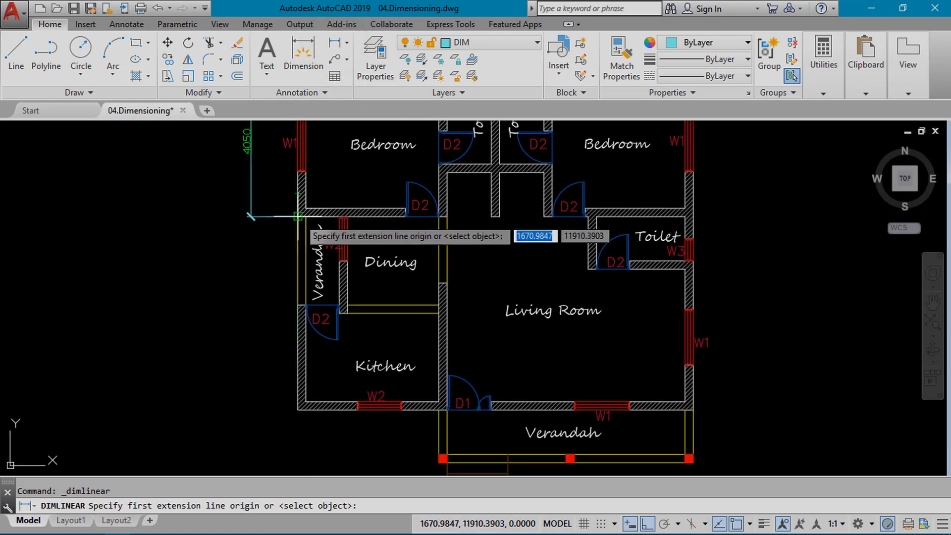
click(298, 216)
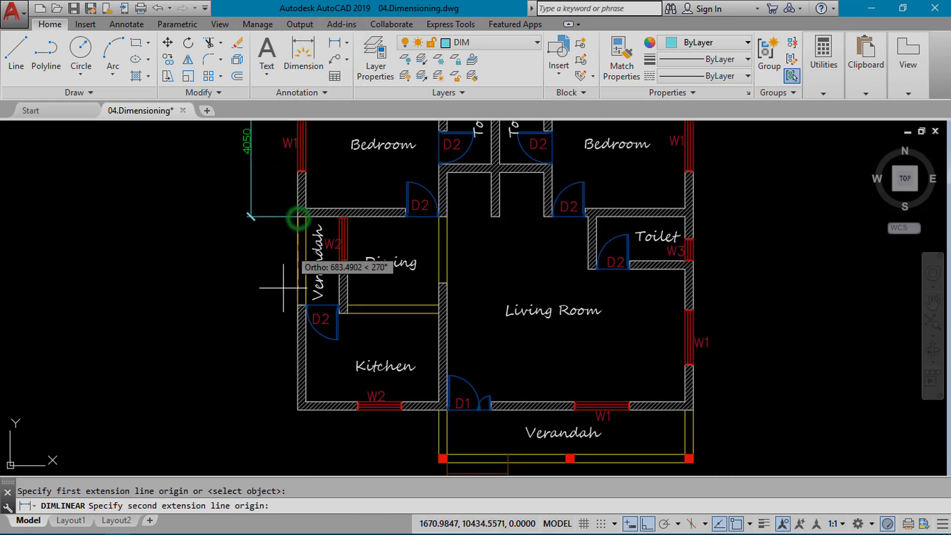
click(298, 409)
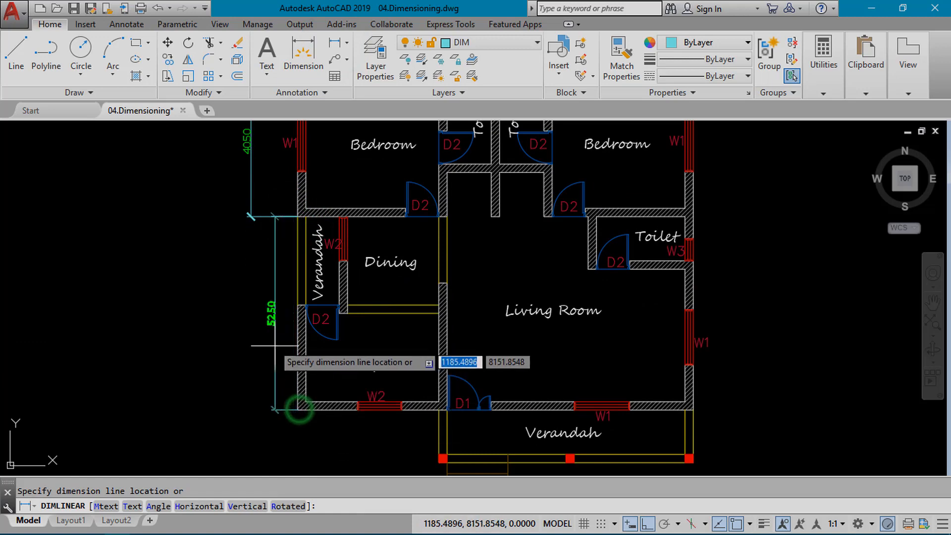
click(251, 216)
- Examine the two aligned vertical dimensions along the plan's left side, checking their text and the shared extension line
scroll(233, 293, up, 5)
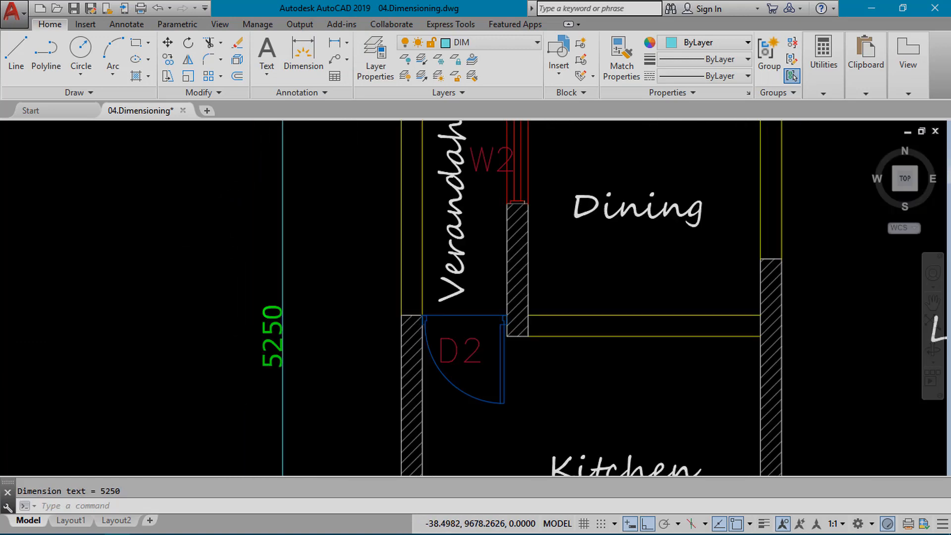
scroll(248, 294, down, 5)
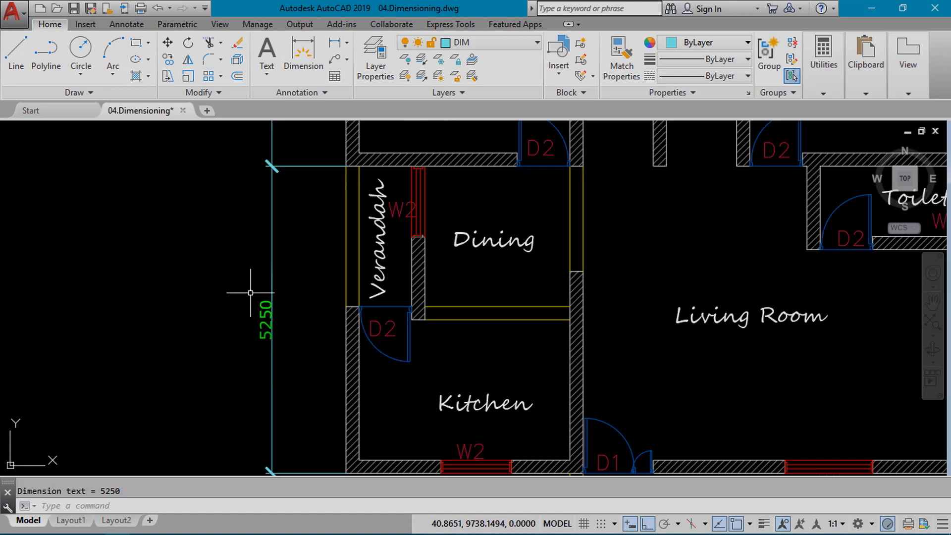
middle_drag(251, 294, 251, 255)
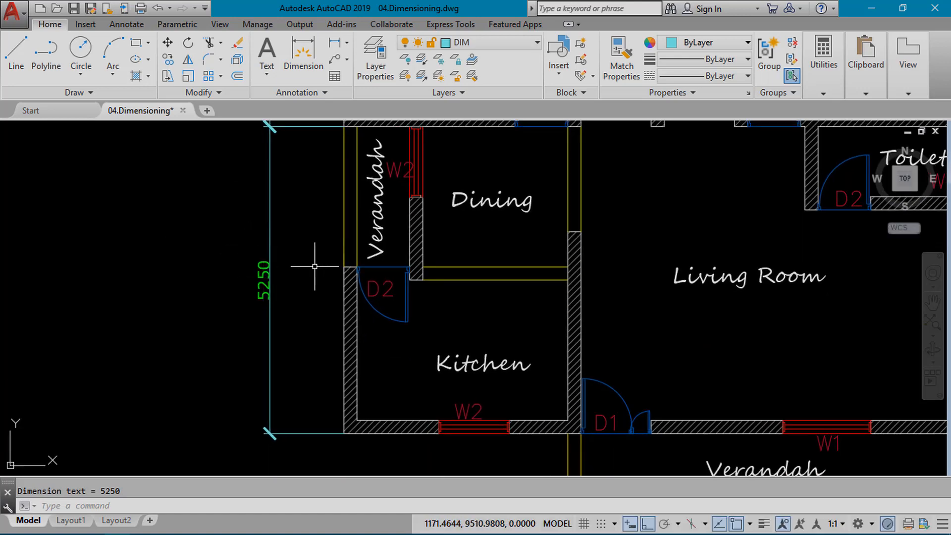
middle_drag(315, 266, 325, 329)
scroll(318, 303, down, 2)
middle_drag(317, 247, 315, 302)
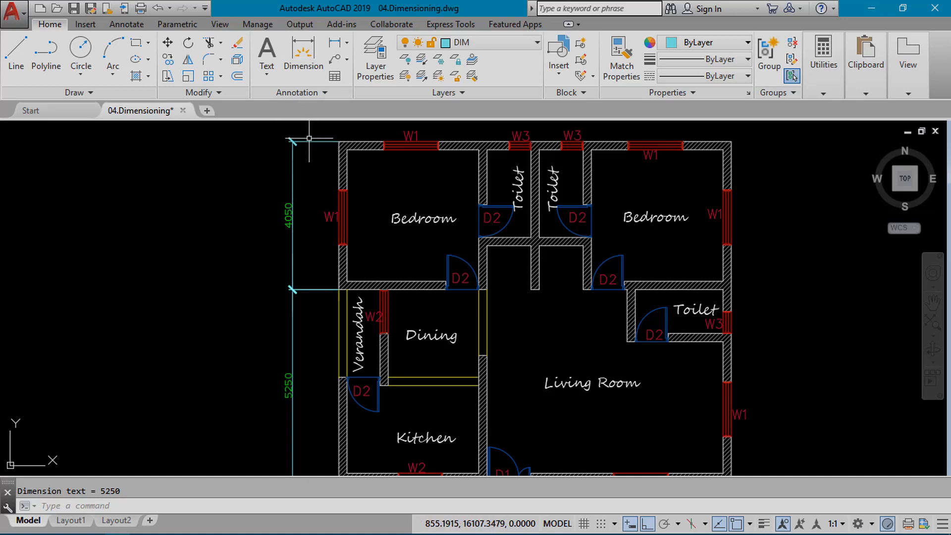
middle_drag(331, 281, 313, 230)
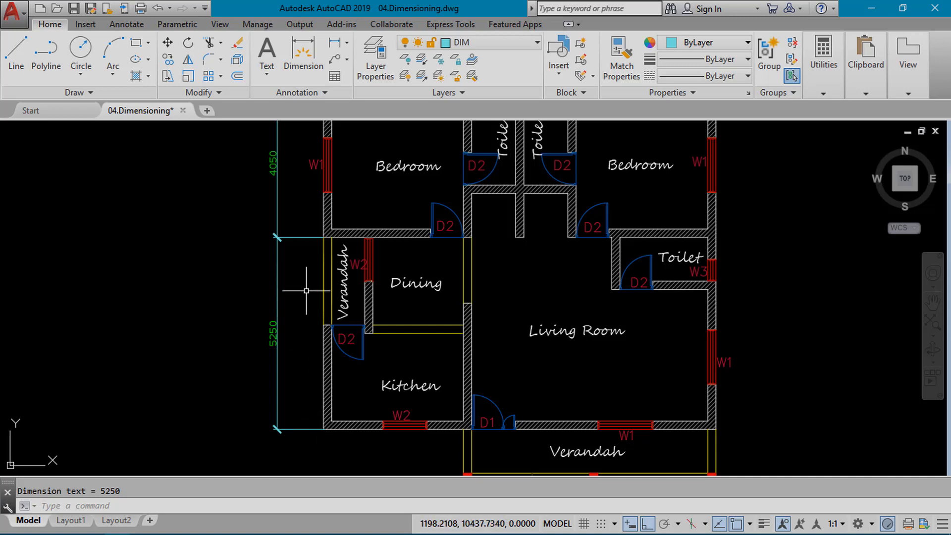
middle_drag(306, 290, 305, 384)
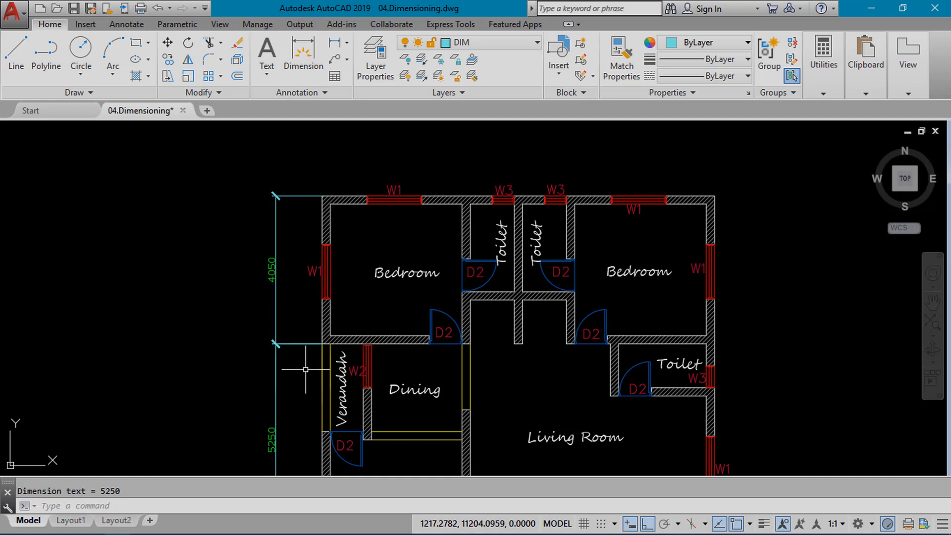
middle_drag(302, 375, 297, 314)
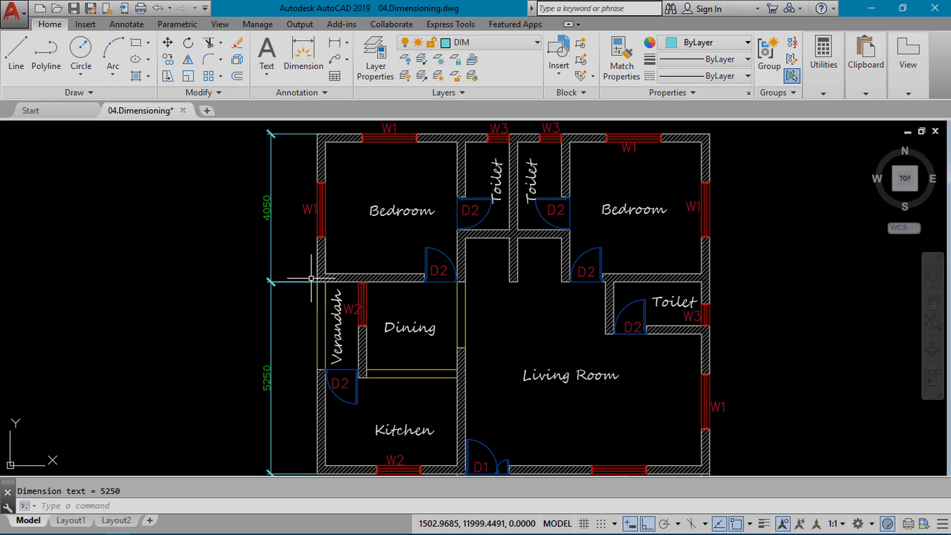
- Place a horizontal linear dimension above the plan, from its upper-left outer corner to the near edge of the left toilet's W3 window
middle_drag(300, 256, 276, 350)
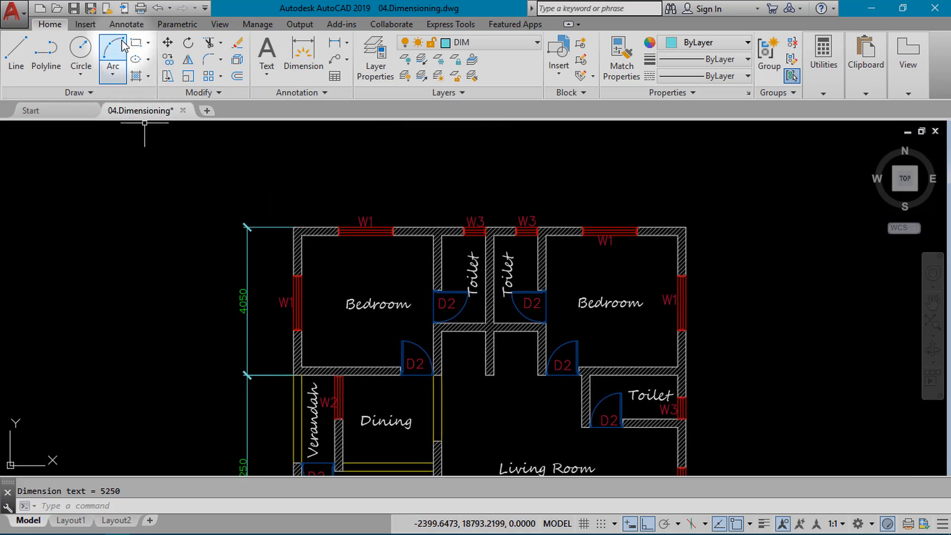
click(128, 24)
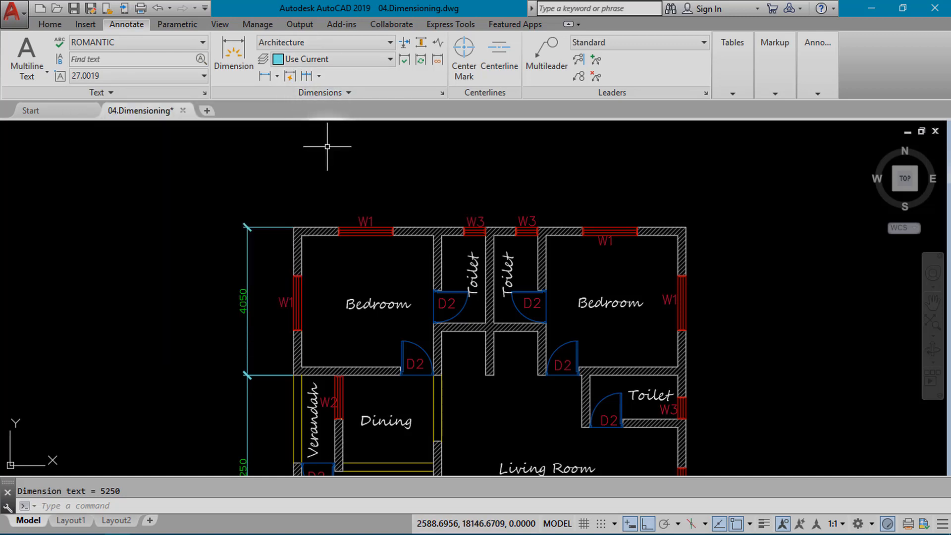
click(265, 77)
click(293, 227)
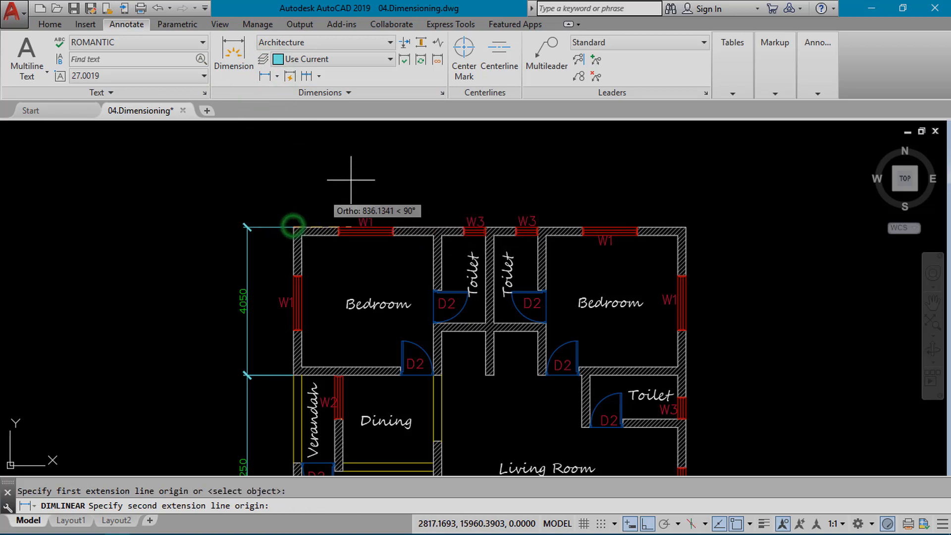
click(464, 228)
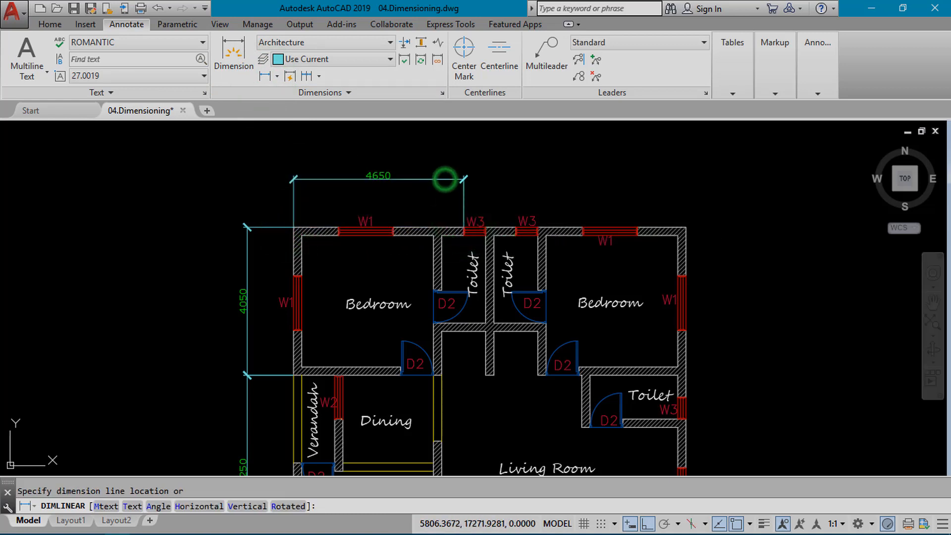
click(445, 180)
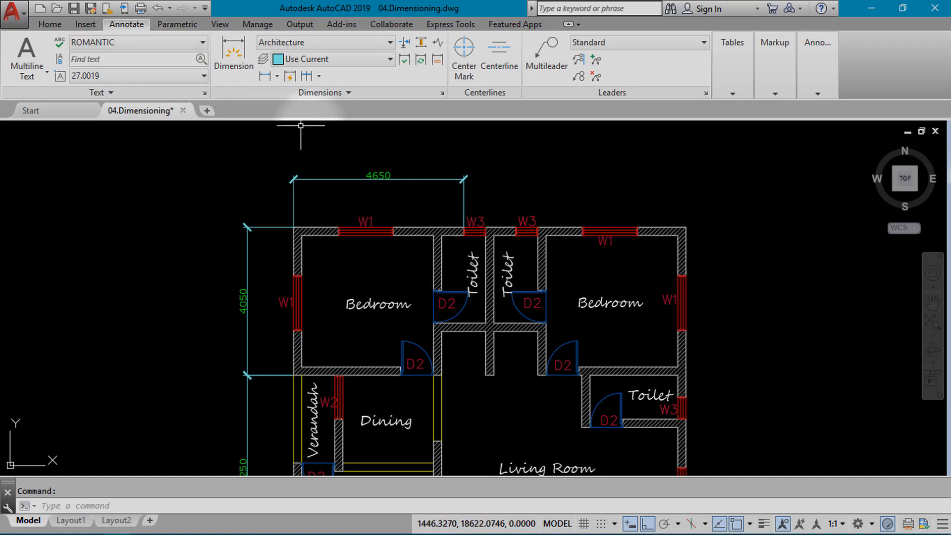
- Continue the horizontal dimension chain to the near edge of the right bedroom's W1 window and on to the plan's upper-right outer corner
click(307, 75)
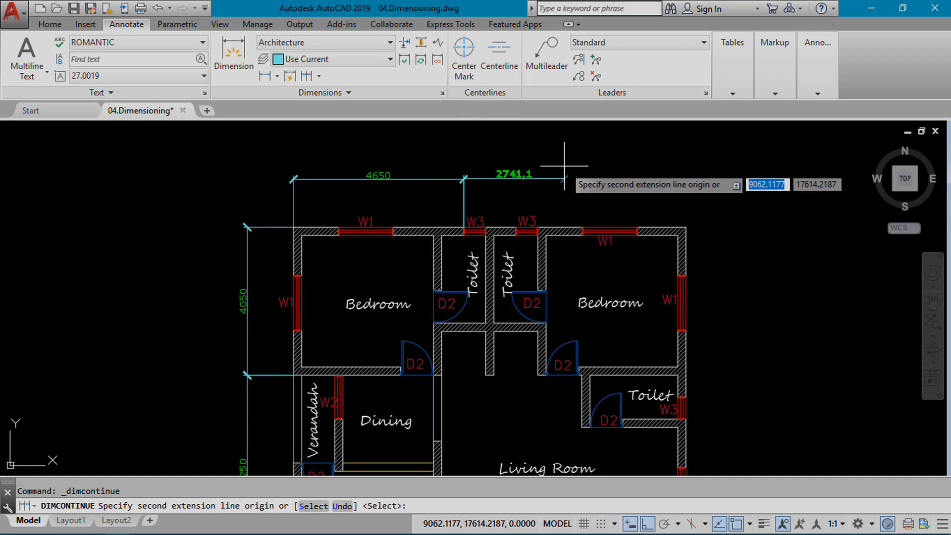
click(583, 227)
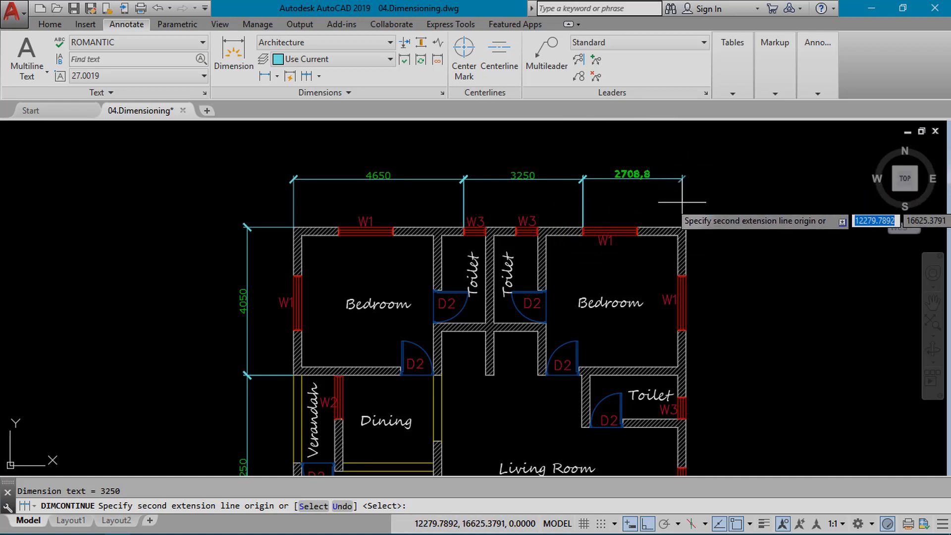
click(685, 228)
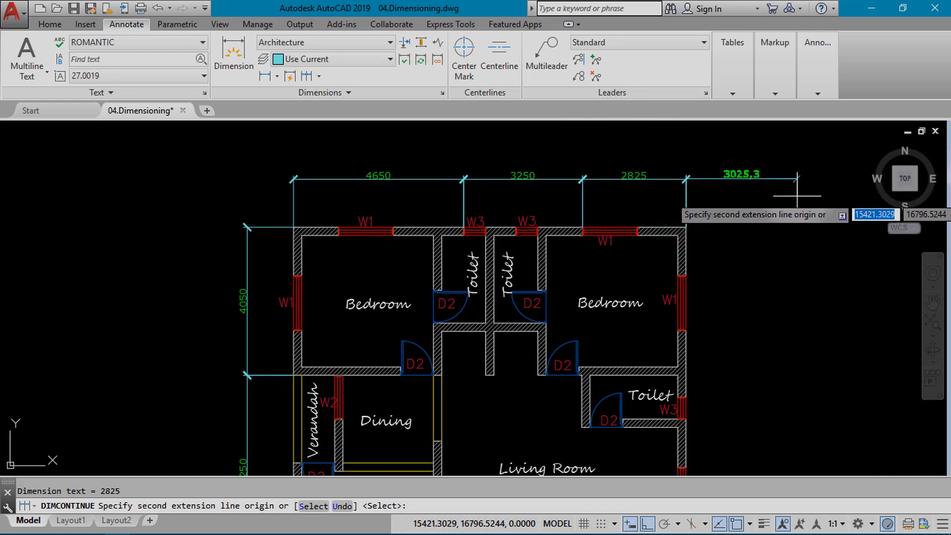
key(Escape)
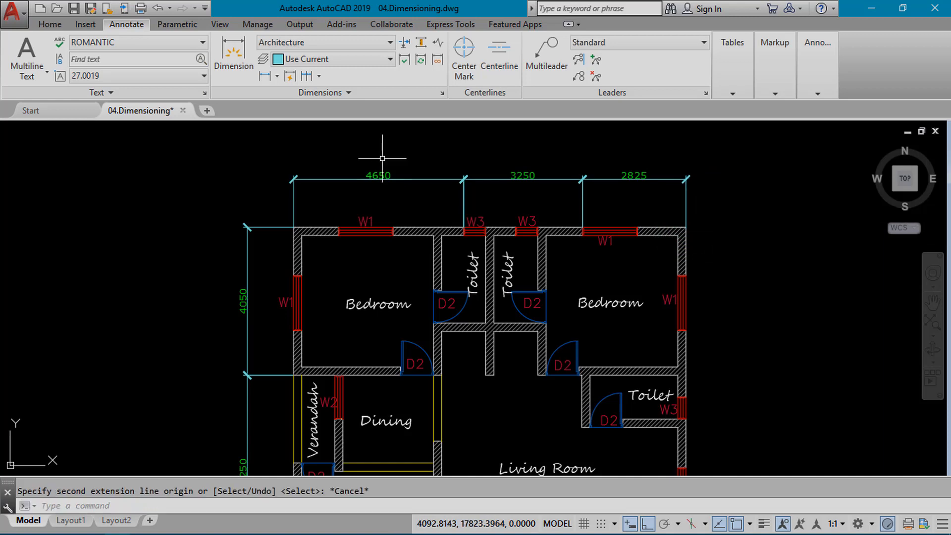
- Try moving the dimension line above the left bedroom closer to the upper wall, and undo the stretch
click(358, 180)
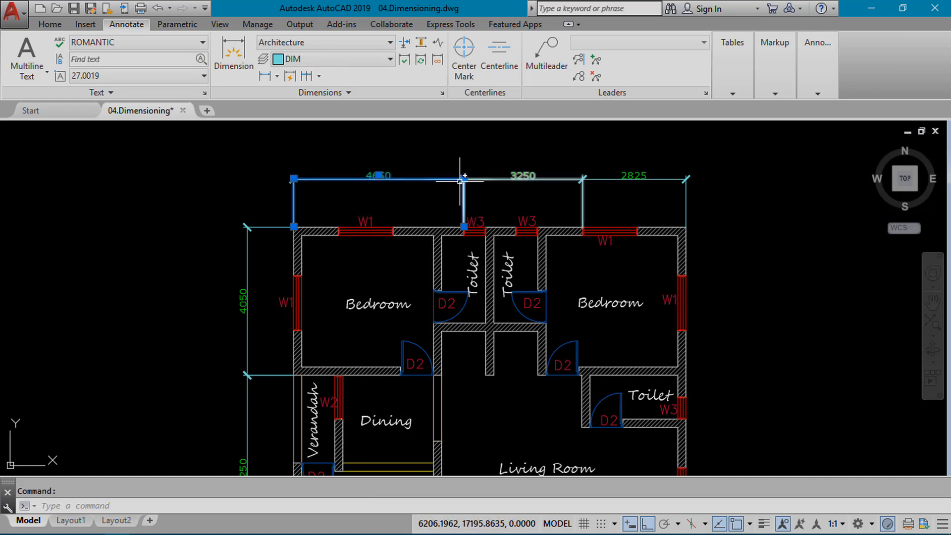
click(464, 178)
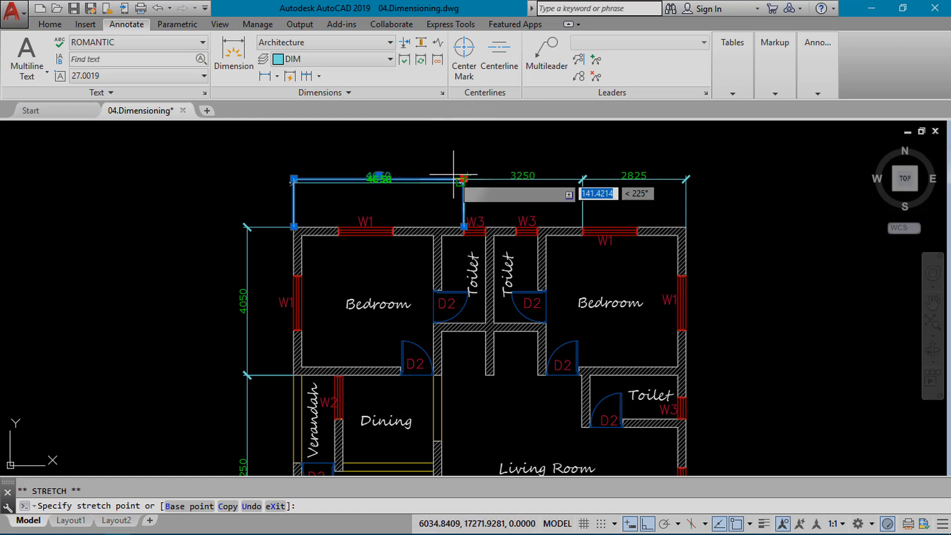
click(448, 202)
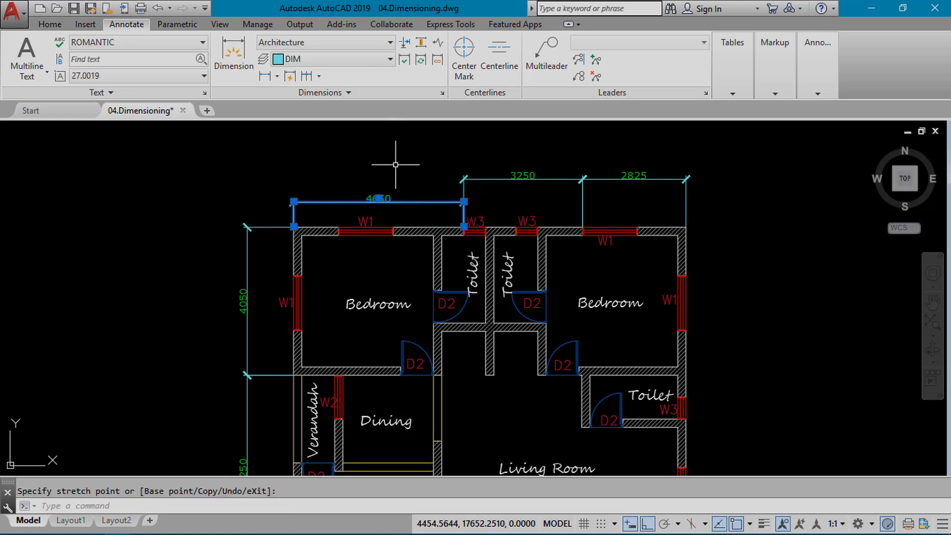
key(ctrl+z)
key(Escape)
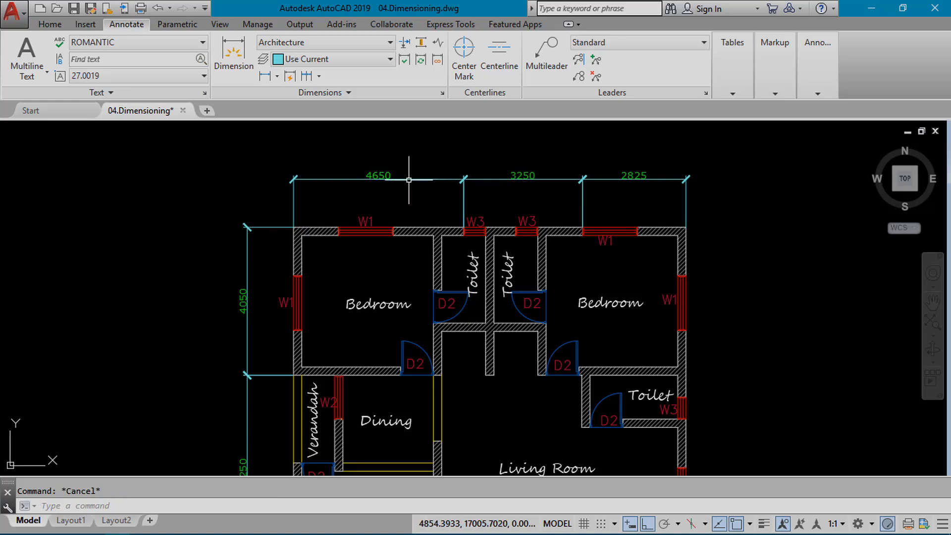
click(409, 179)
click(379, 175)
key(Escape)
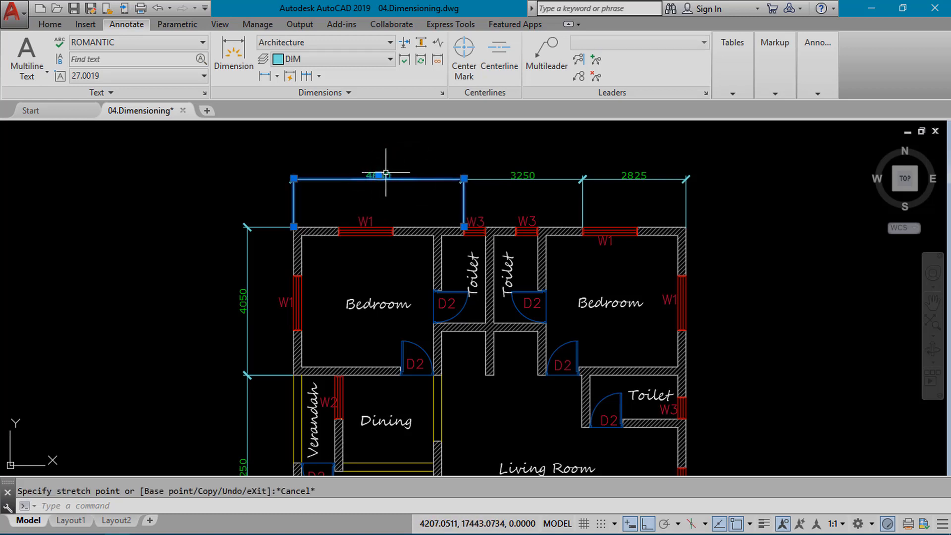
- Open the text of the horizontal dimension above the left bedroom in the text editor, and close it without edits
double_click(367, 176)
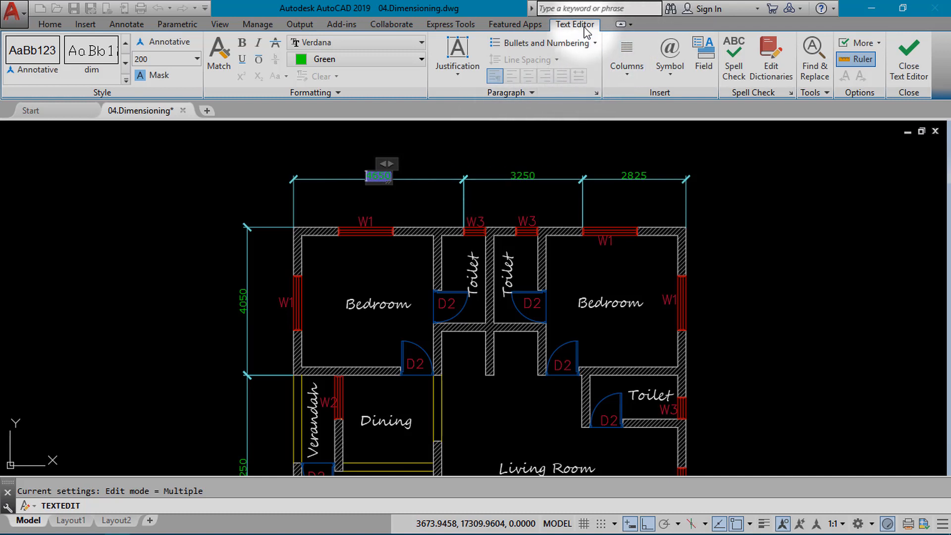
click(403, 166)
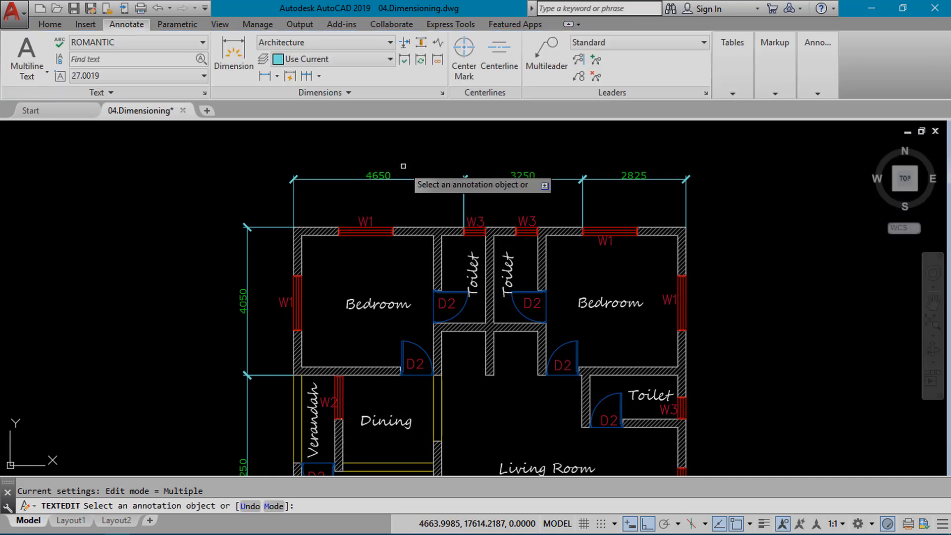
key(Escape)
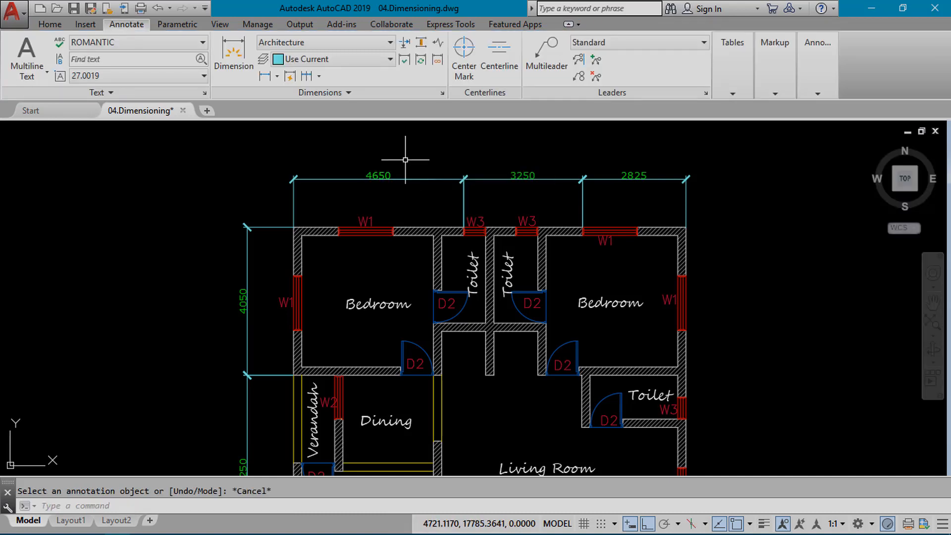
- Try shifting the text of the dimension above the left bedroom toward its left end, and undo the grip edit
click(379, 175)
click(379, 175)
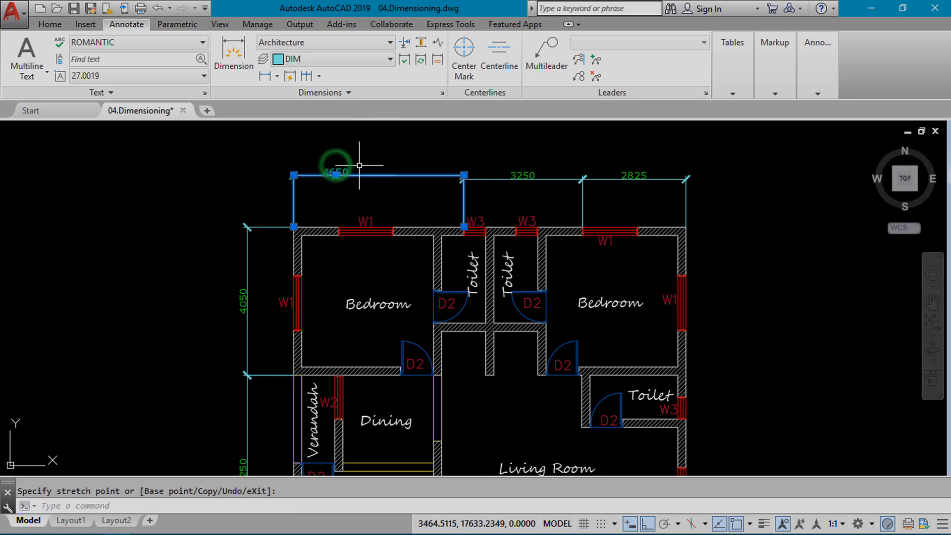
scroll(344, 171, up, 4)
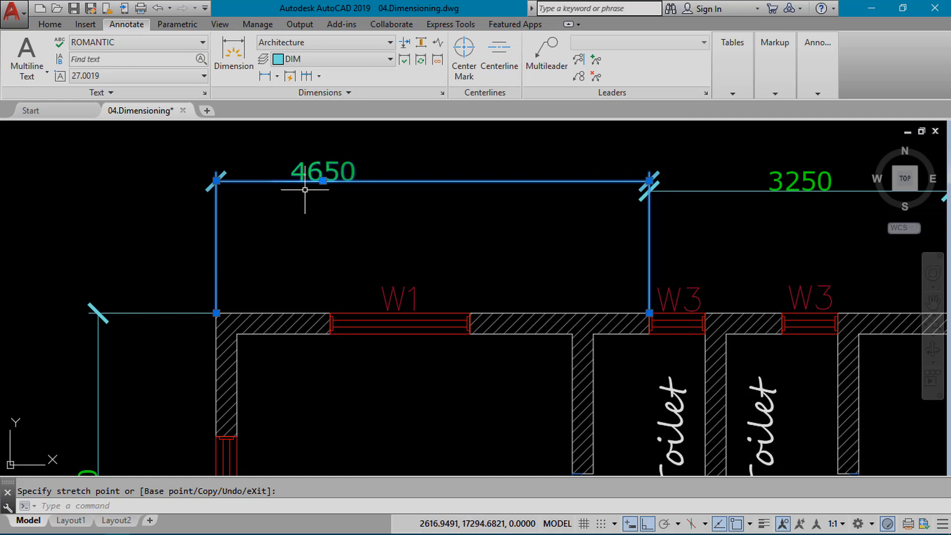
key(ctrl+z)
key(ctrl+z)
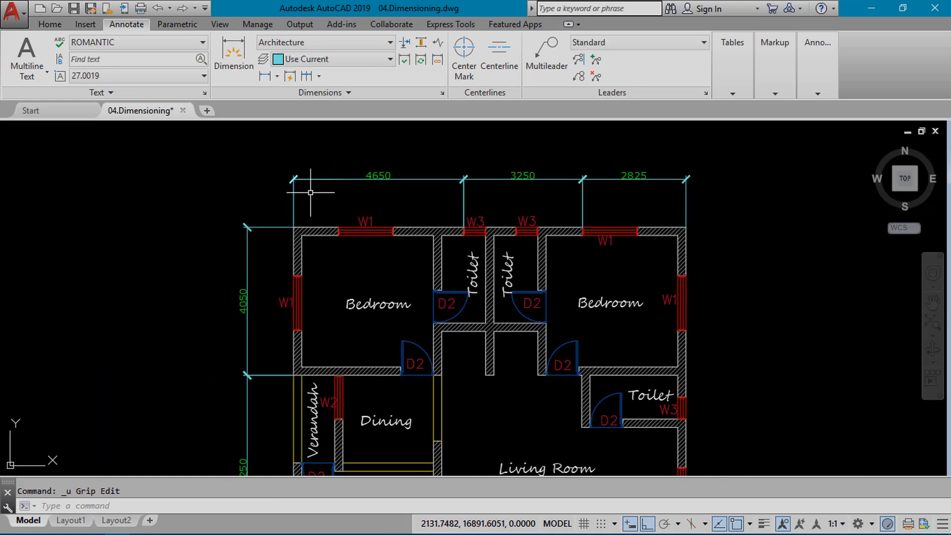